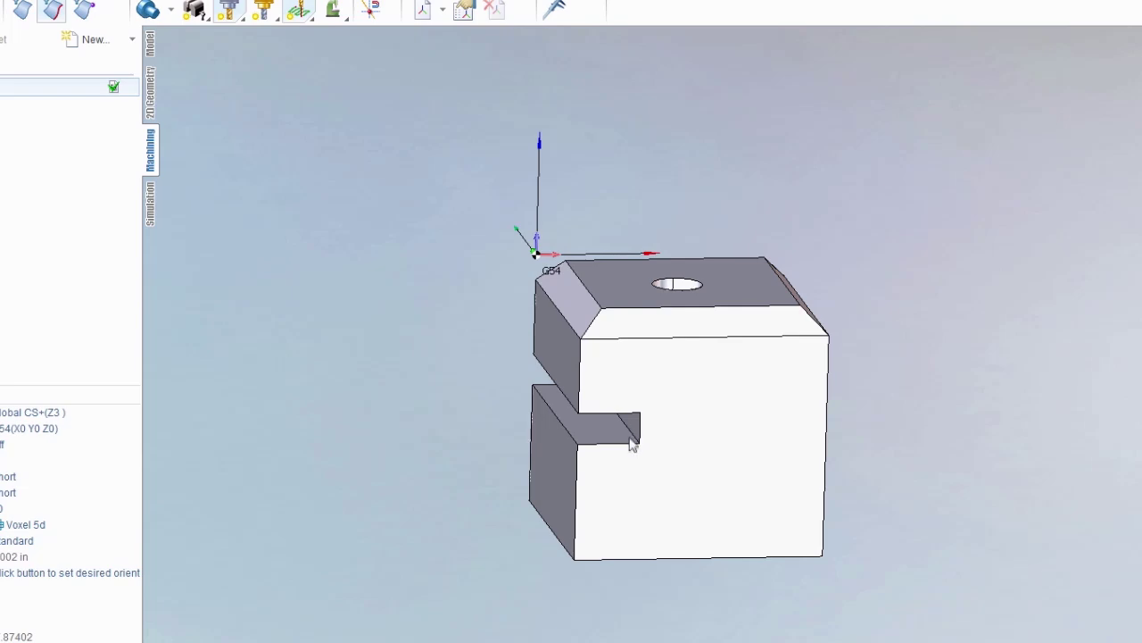
Step: Create a 2D contouring finishing operation and open its job assignment
left_click(537, 360)
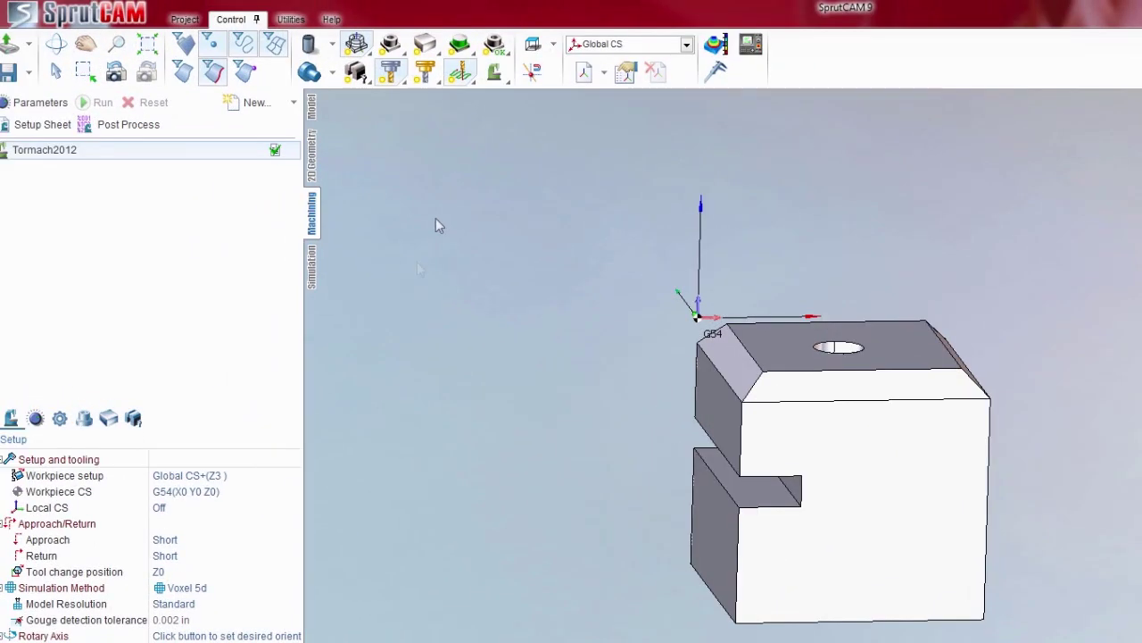
left_click(294, 103)
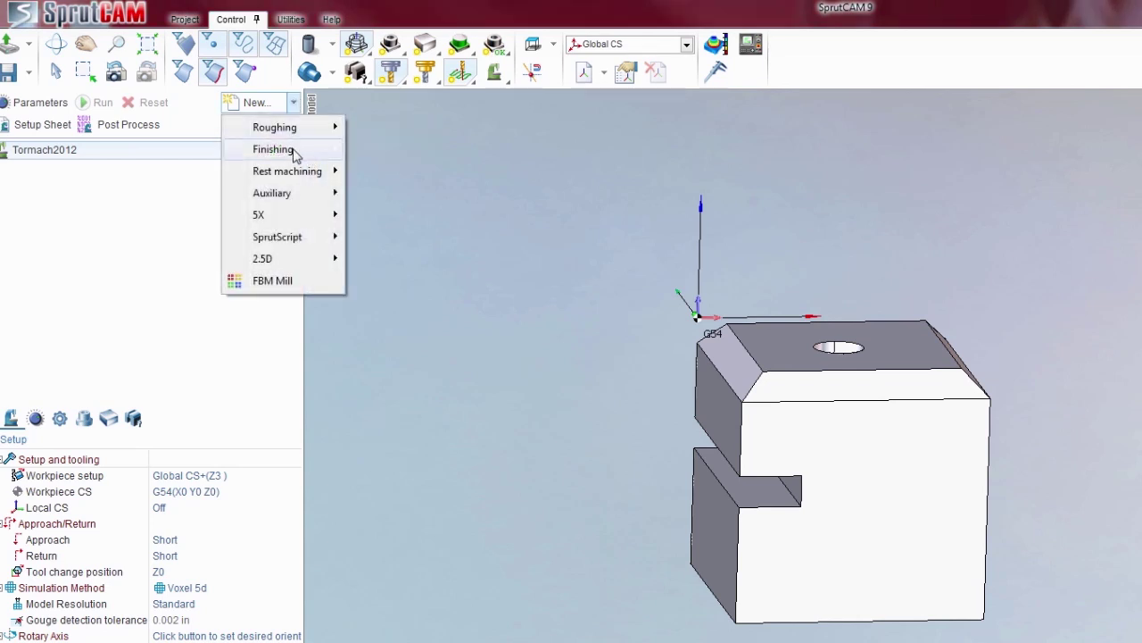
mouse_move(296, 155)
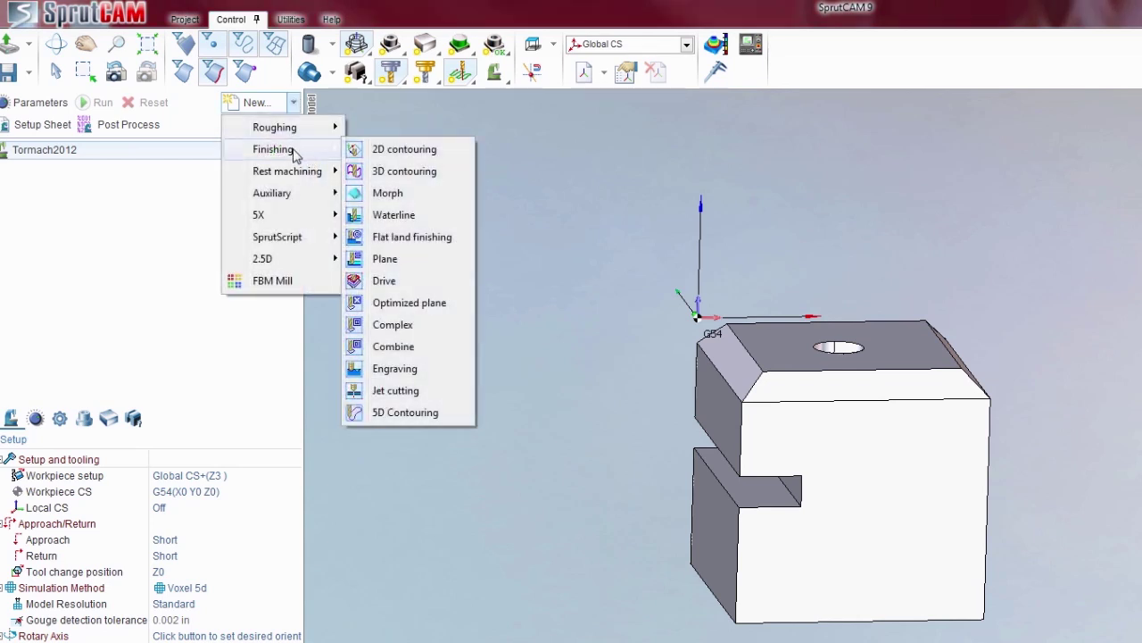
left_click(401, 149)
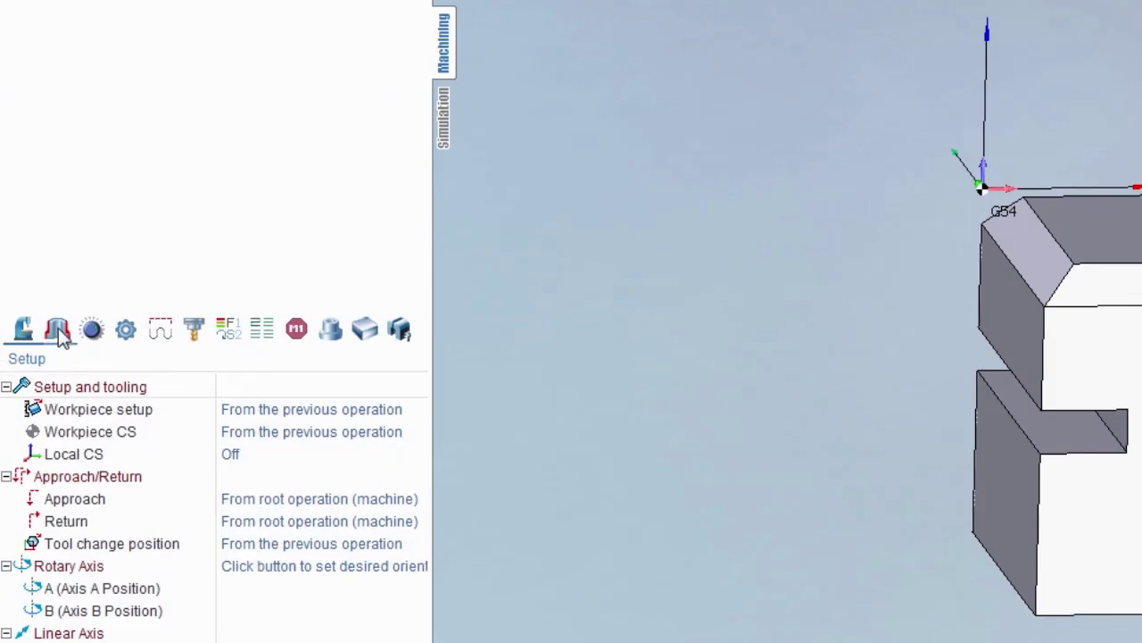
left_click(58, 332)
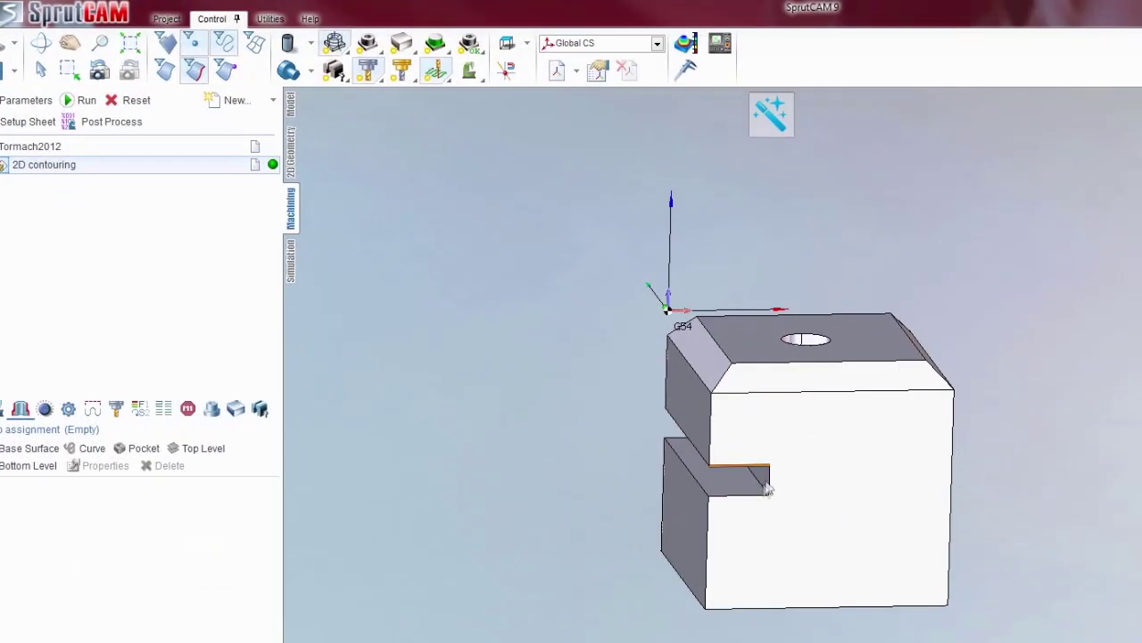
Step: Add the inner lower edge of the side slot to the job assignment as a curve
mouse_move(768, 488)
right_mouse_down()
mouse_move(798, 472)
mouse_move(808, 492)
mouse_move(777, 497)
right_mouse_up()
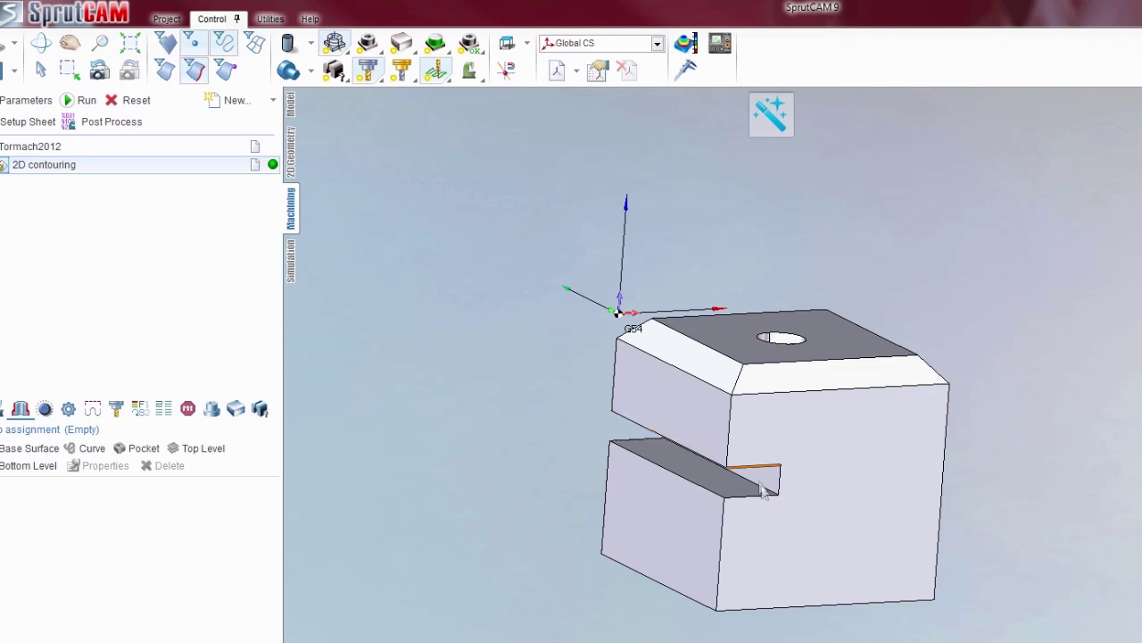
right_click_drag(770, 495, 759, 485)
scroll(755, 490, "up", 2)
scroll(756, 491, "up", 4)
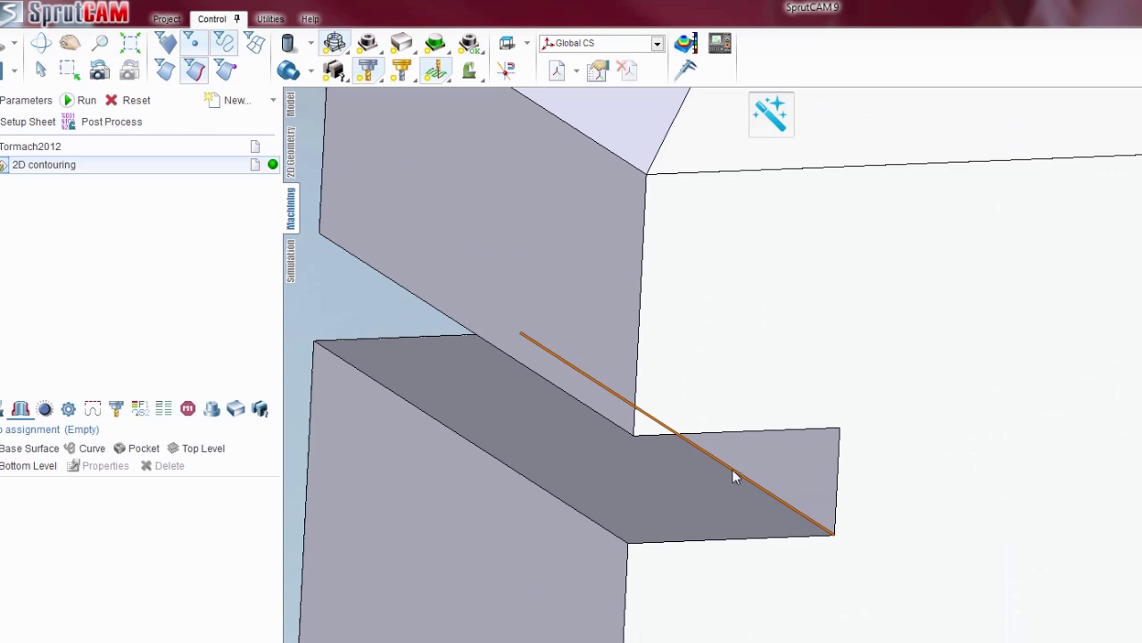
left_click(733, 476)
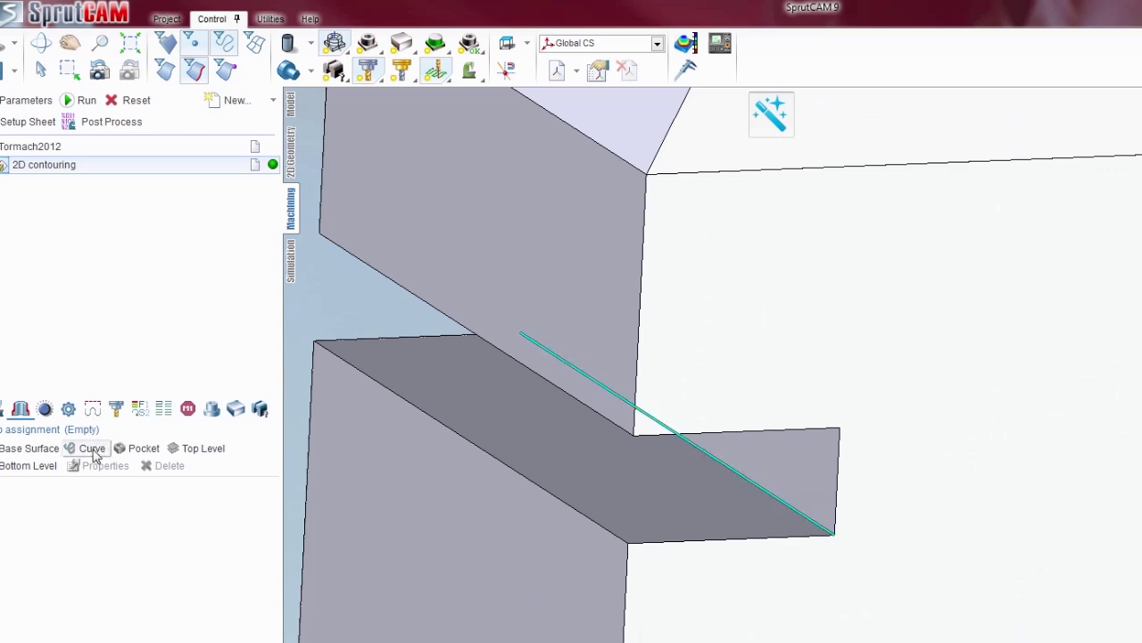
left_click(92, 448)
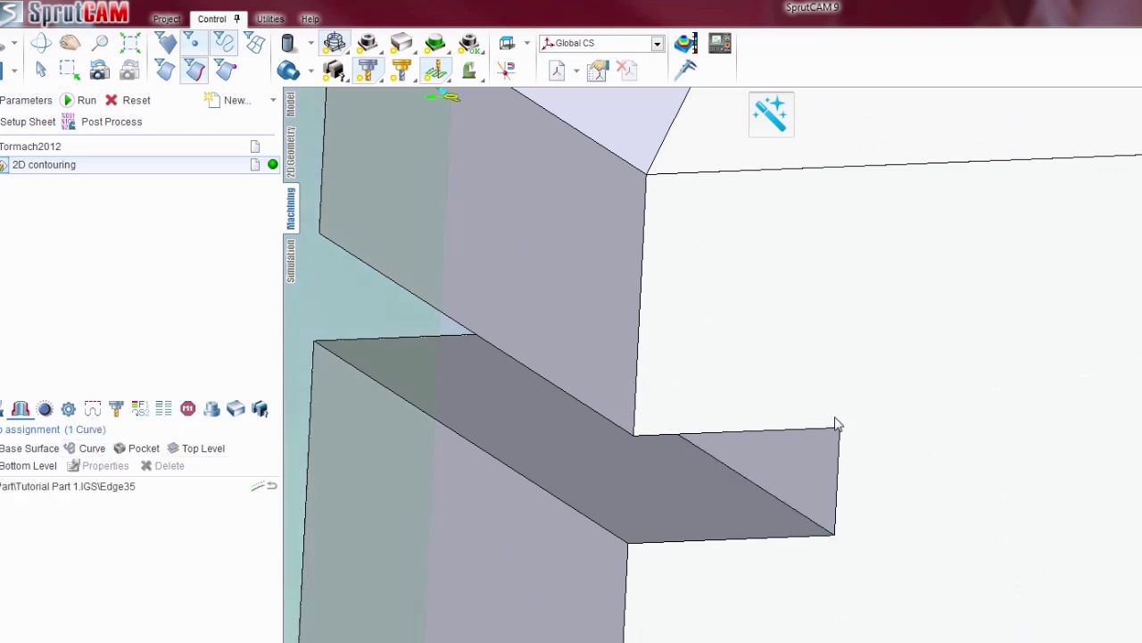
Step: Measure the slot's lower face on the geometry model to check its depth and gap
scroll(837, 425, "down", 5)
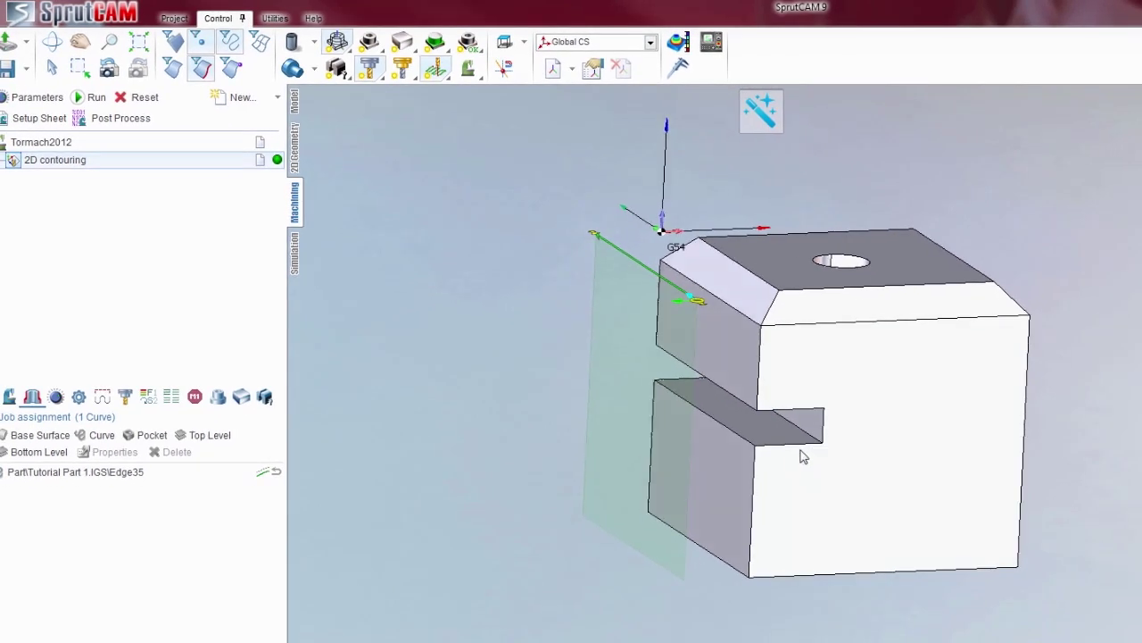
middle_click_drag(804, 456, 448, 237)
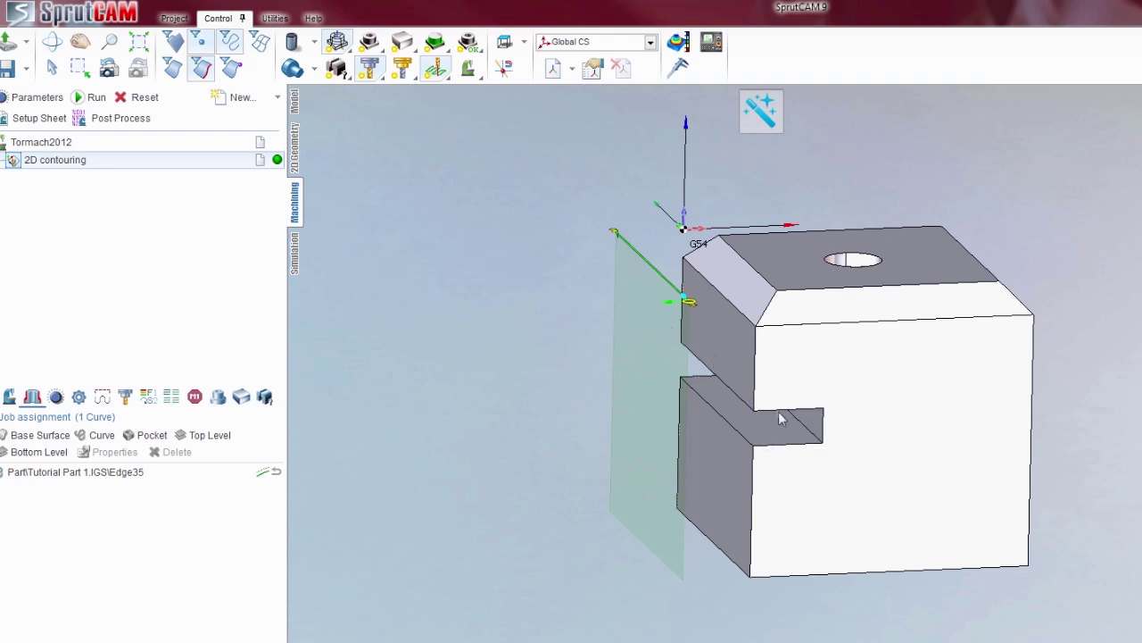
left_click(676, 71)
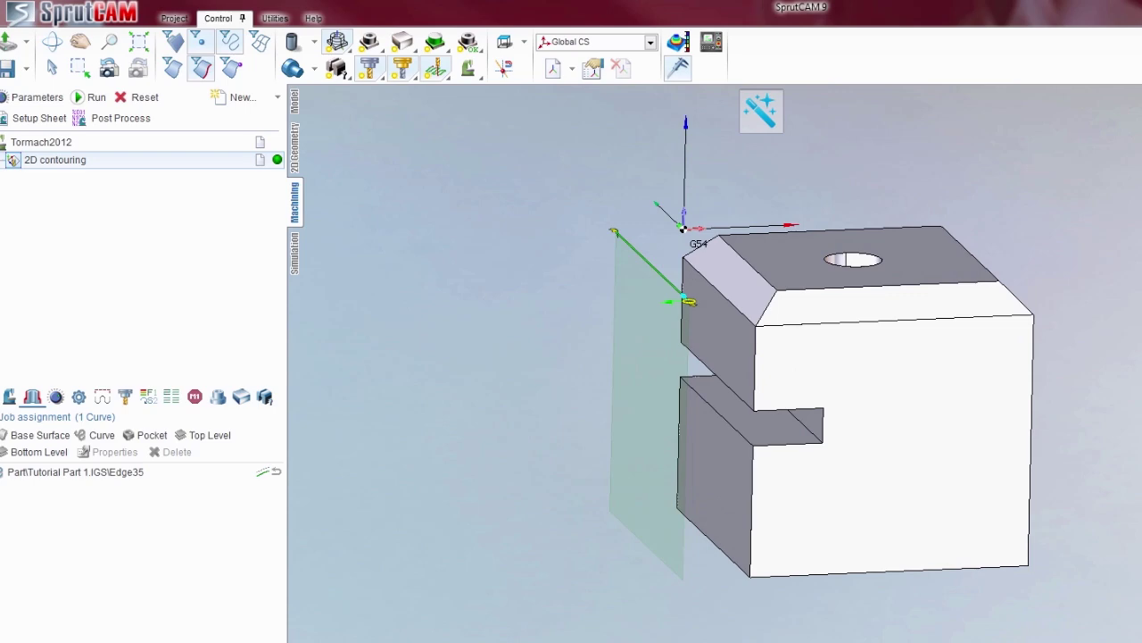
left_click_drag(928, 118, 439, 527)
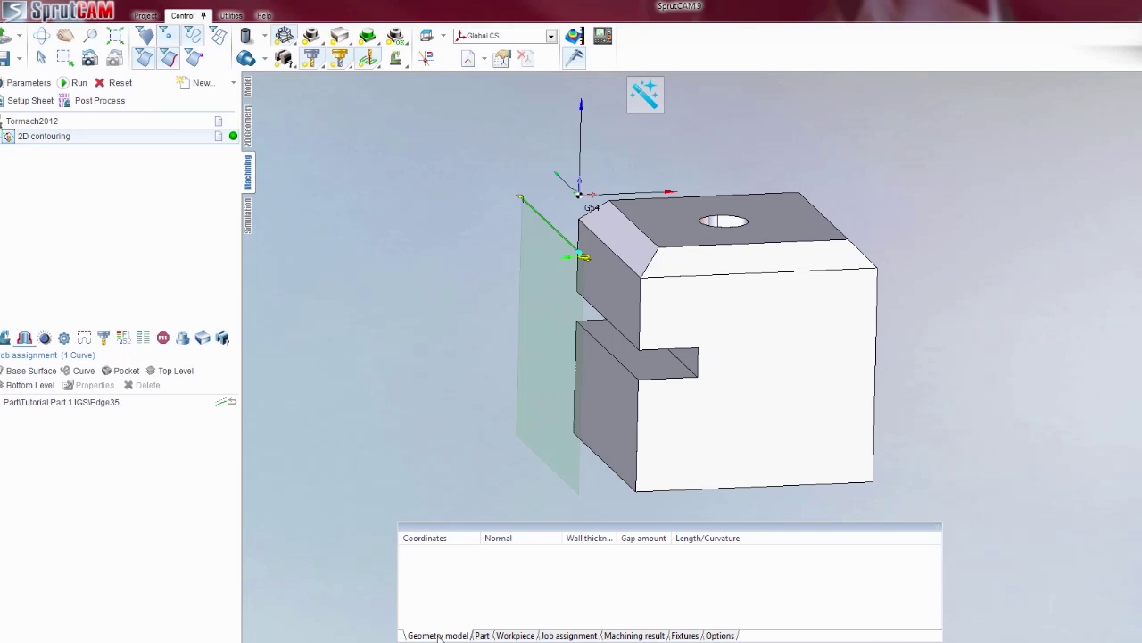
left_click(671, 362)
key("ctrl+1")
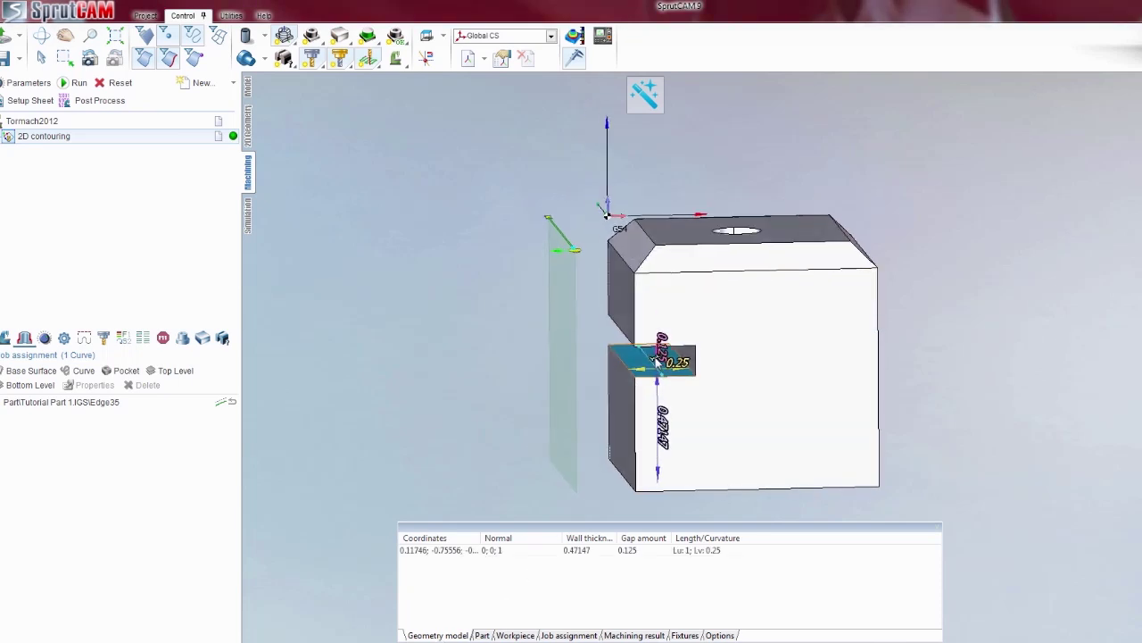
Step: Assign the slot's lower face as both the top level and the bottom level of the contouring operation
scroll(678, 379, "up", 3)
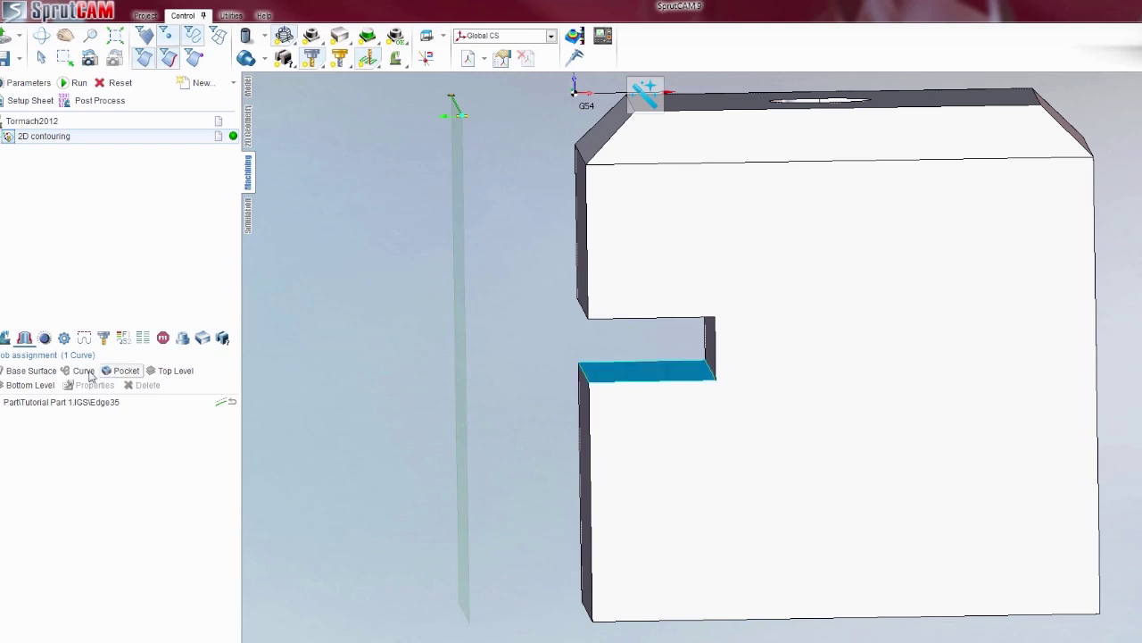
left_click(166, 379)
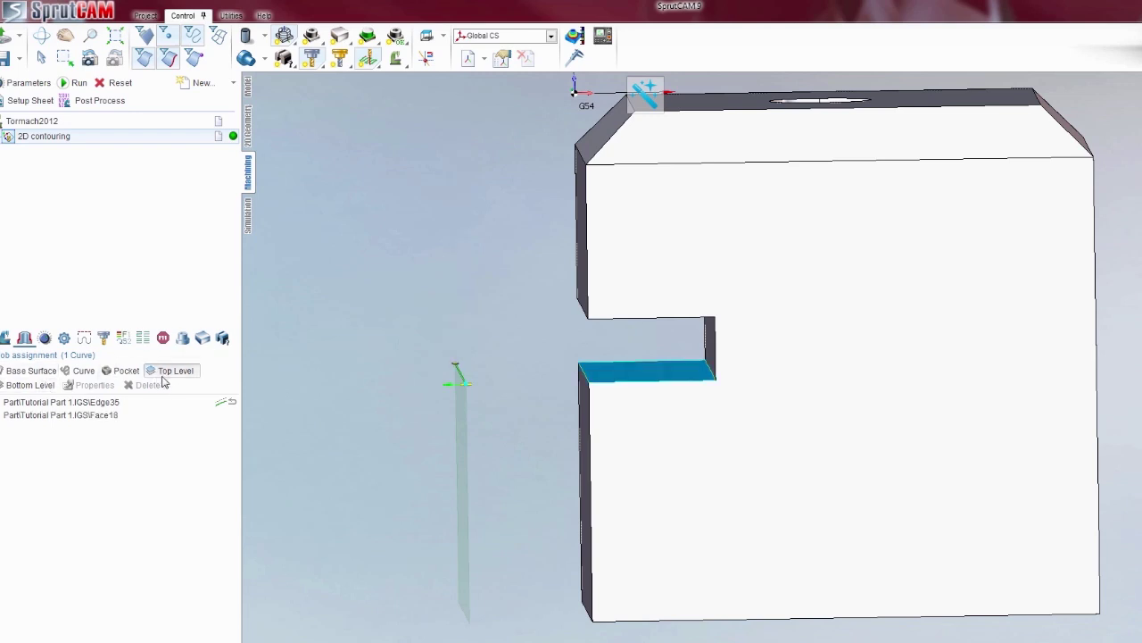
left_click(36, 386)
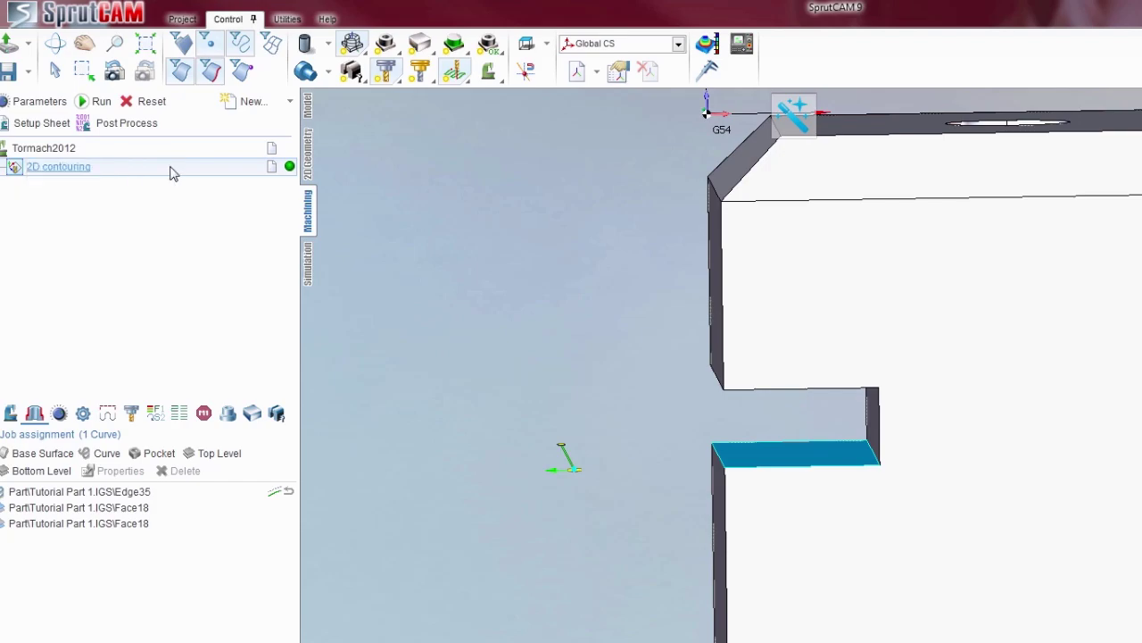
Step: Choose the Slot Mill from the tool library in the 2D contouring operation's parameters and view its preview
double_click(170, 173)
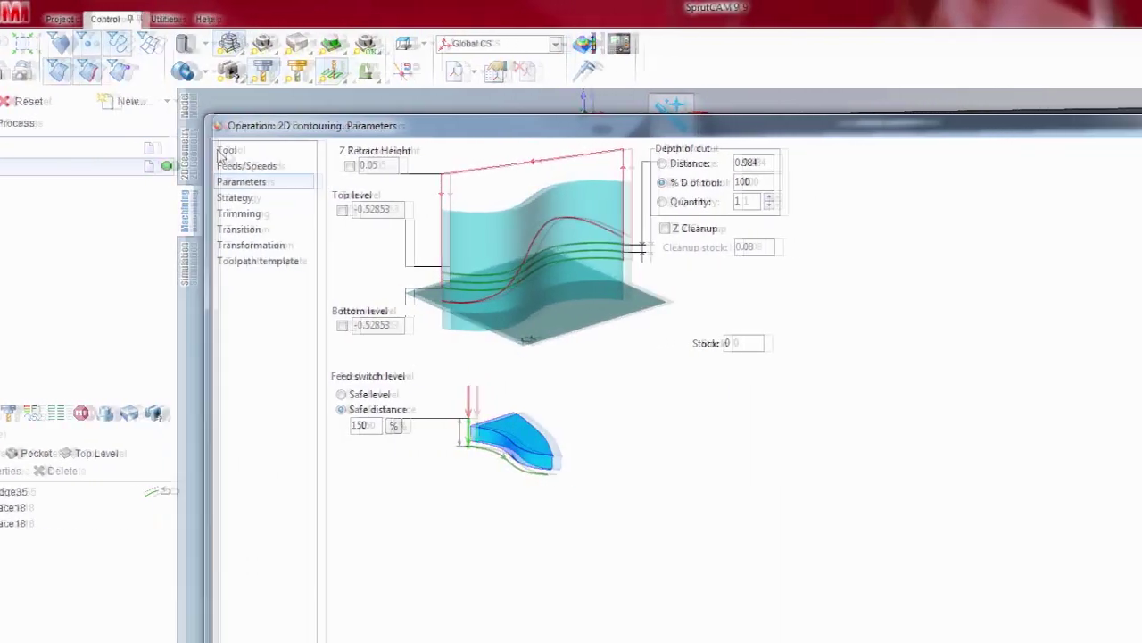
left_click(94, 151)
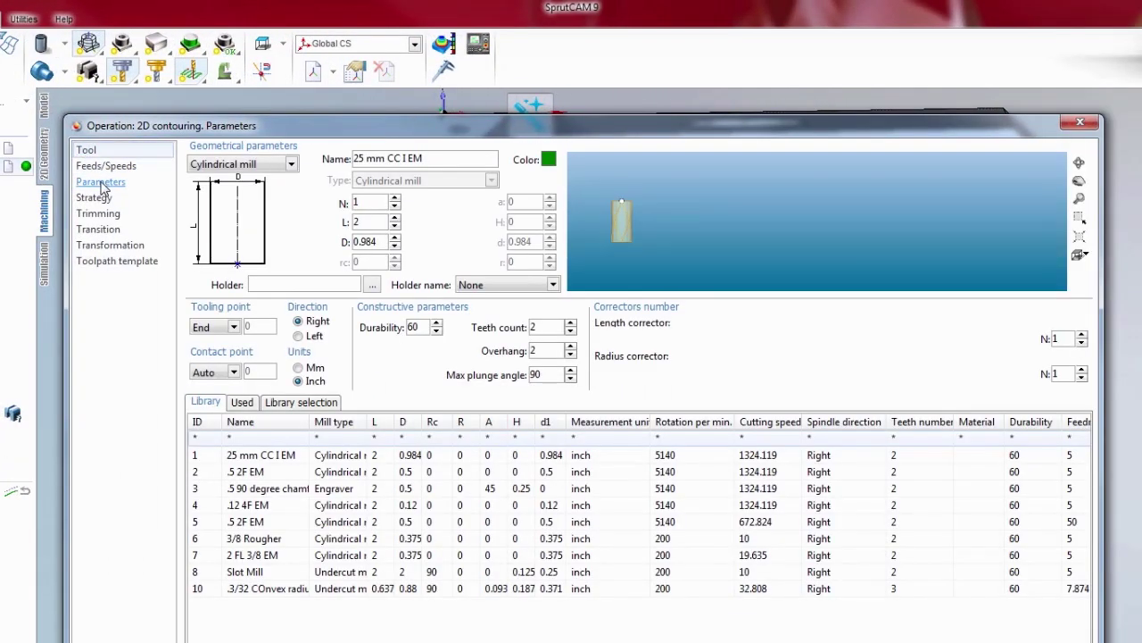
left_click(256, 573)
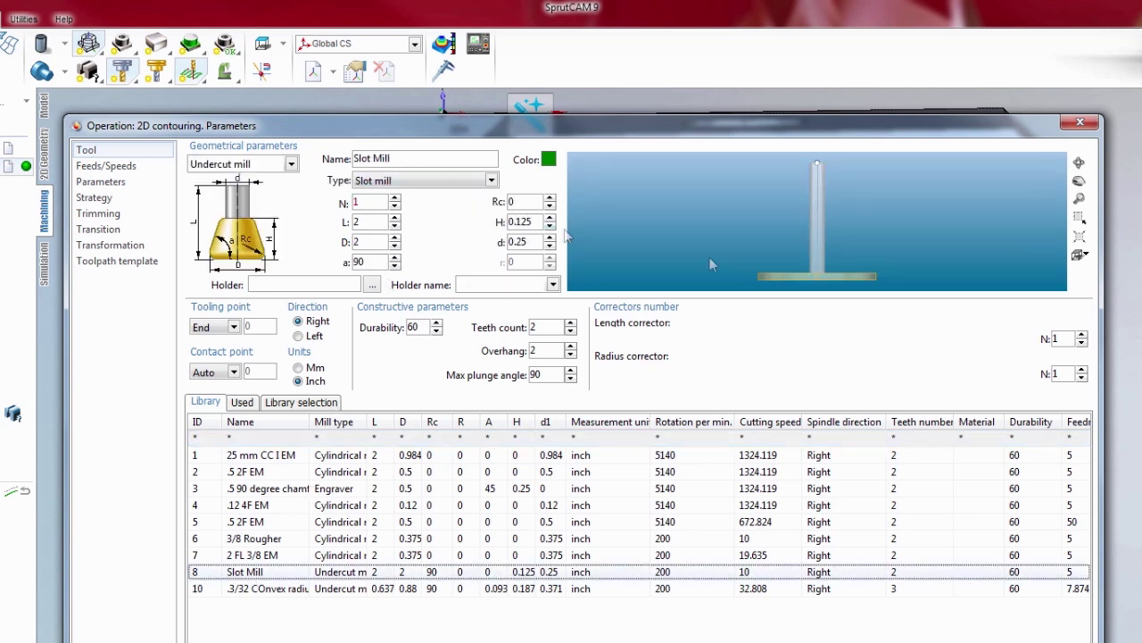
left_click_drag(705, 212, 730, 227)
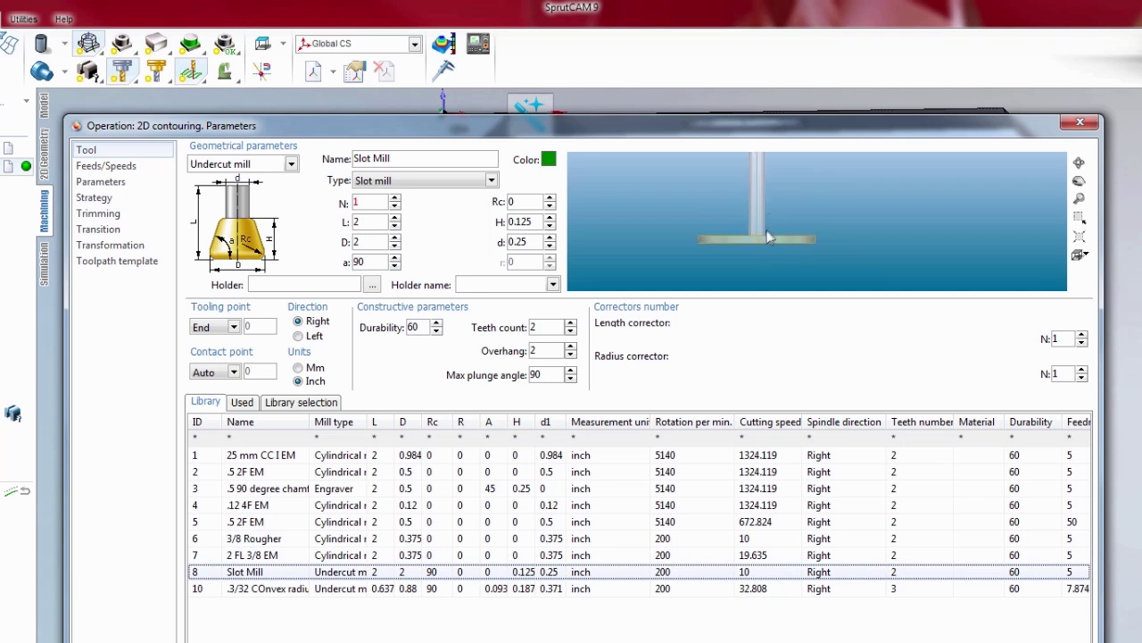
key("Down")
scroll(760, 237, "up", 2)
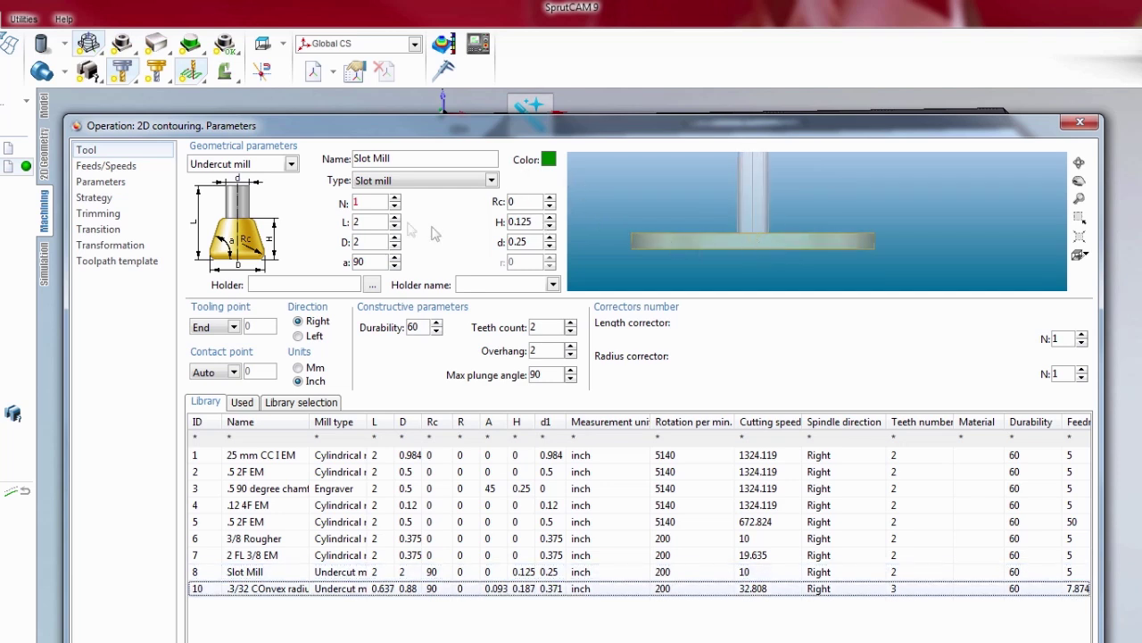
Step: Review the available tool shapes and undercut mill types, keeping Slot mill, and check the cutter's height setting
left_click(292, 164)
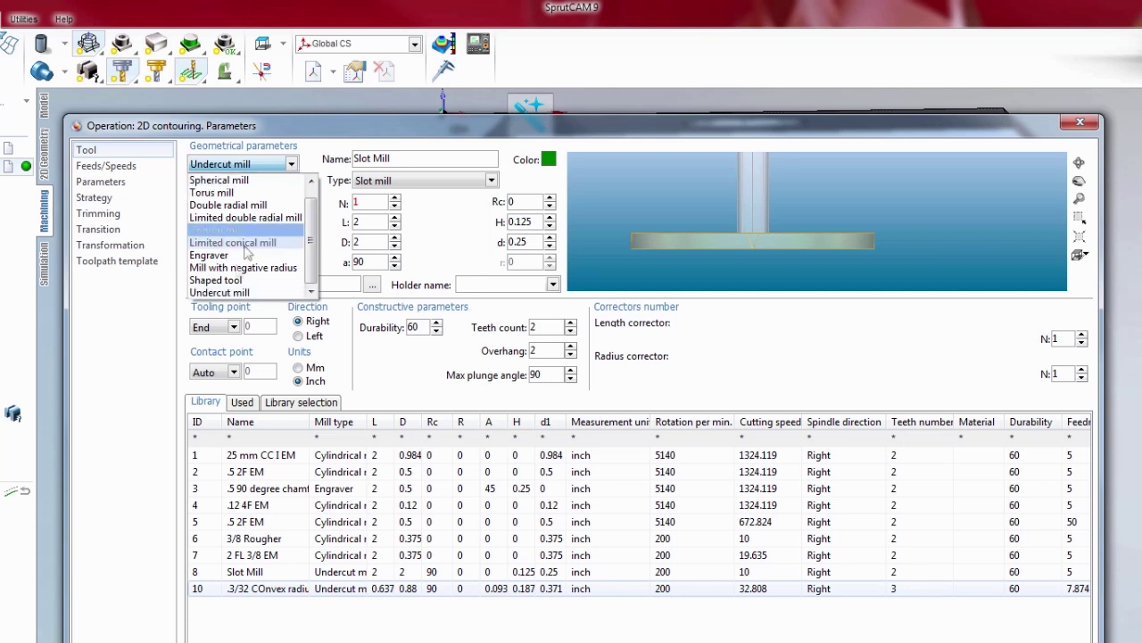
left_click(473, 266)
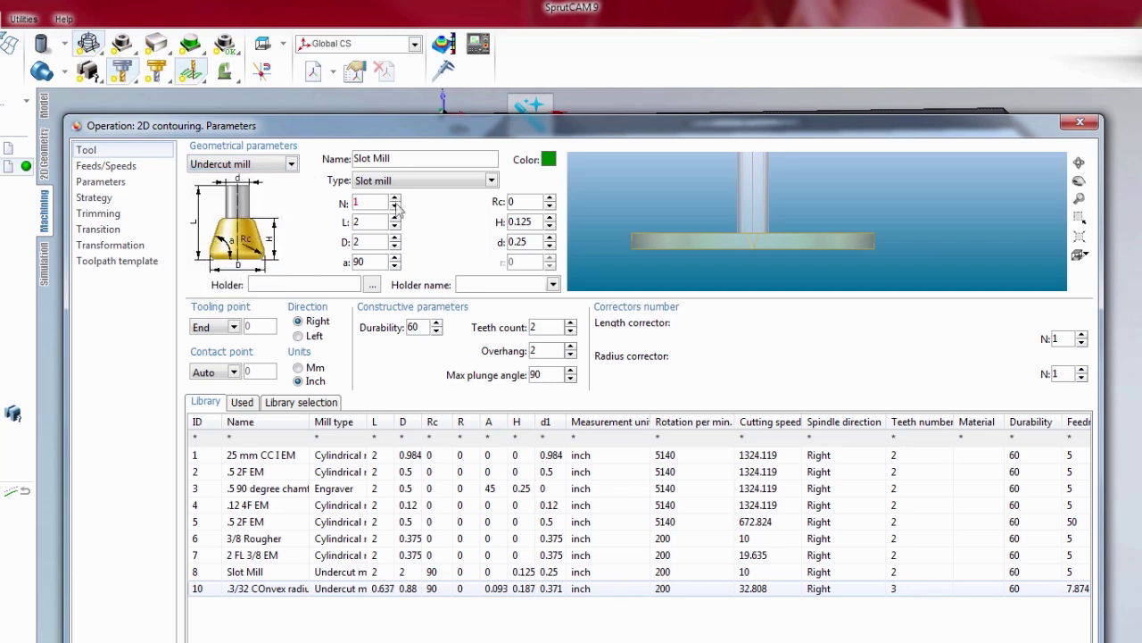
left_click(493, 181)
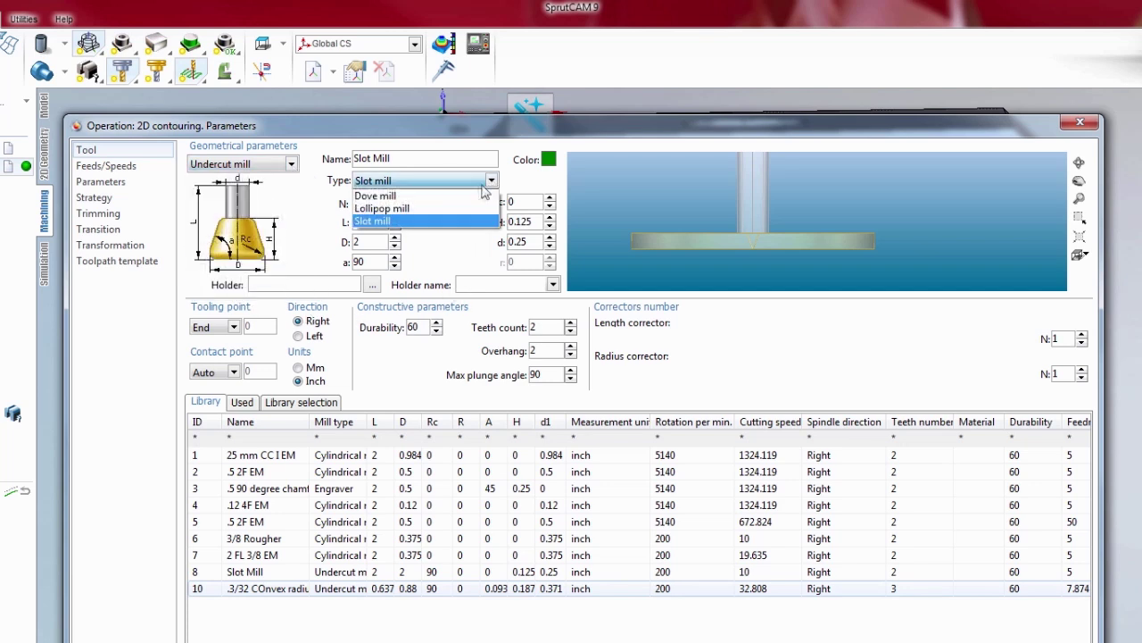
left_click(427, 221)
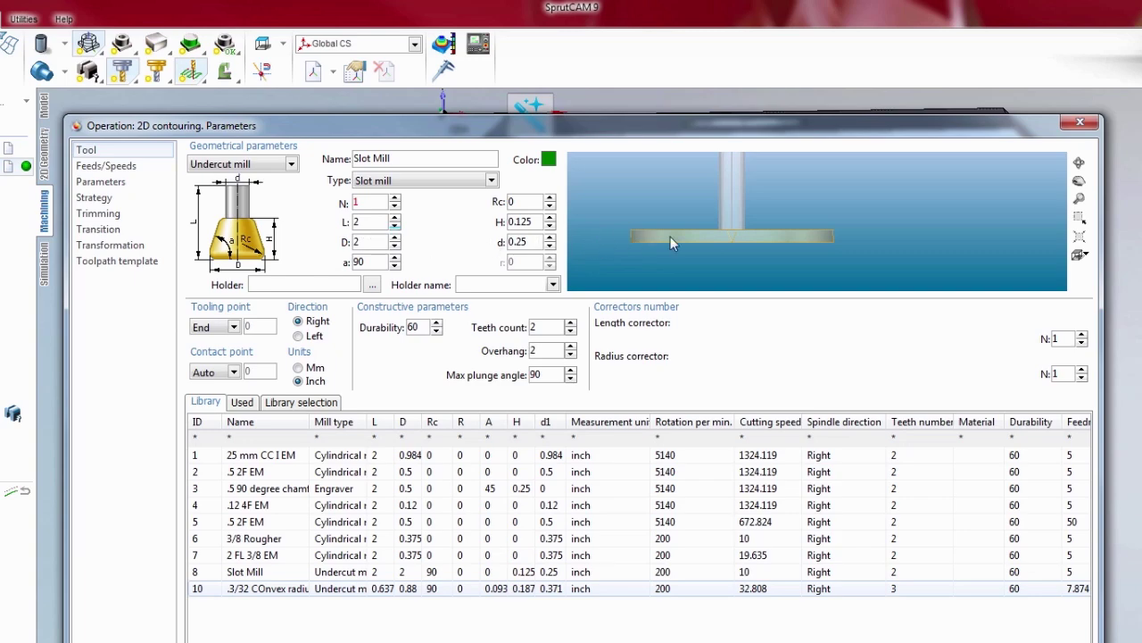
double_click(522, 222)
left_click(534, 223)
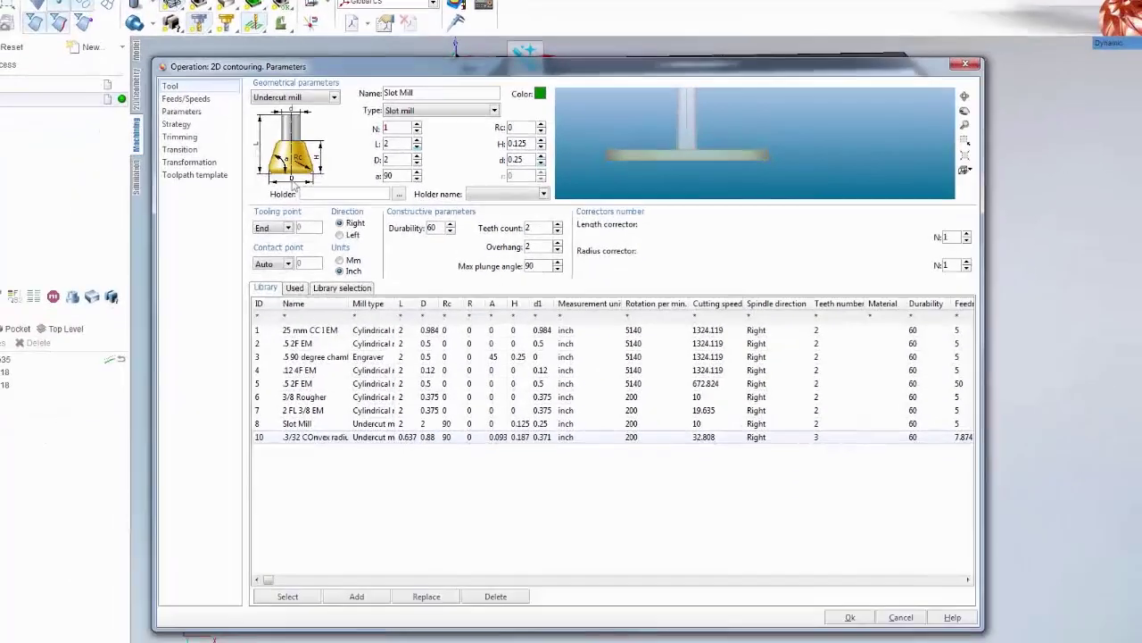
Step: Set the operation's feed switch level to a safe level of 0.05
left_click(197, 99)
left_click(190, 111)
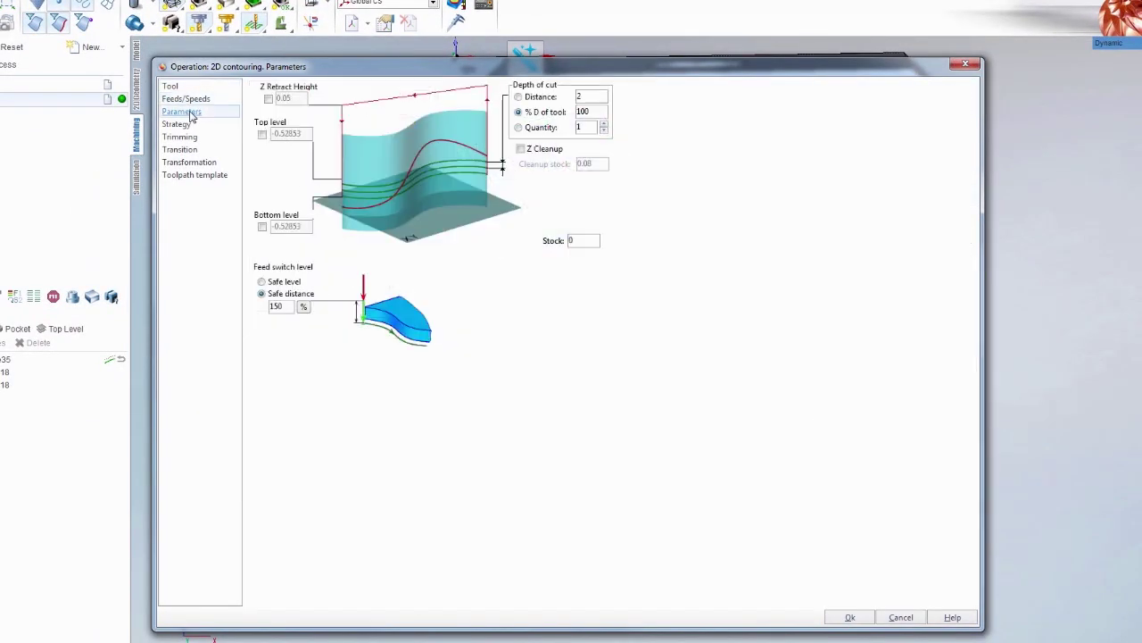
left_click(262, 282)
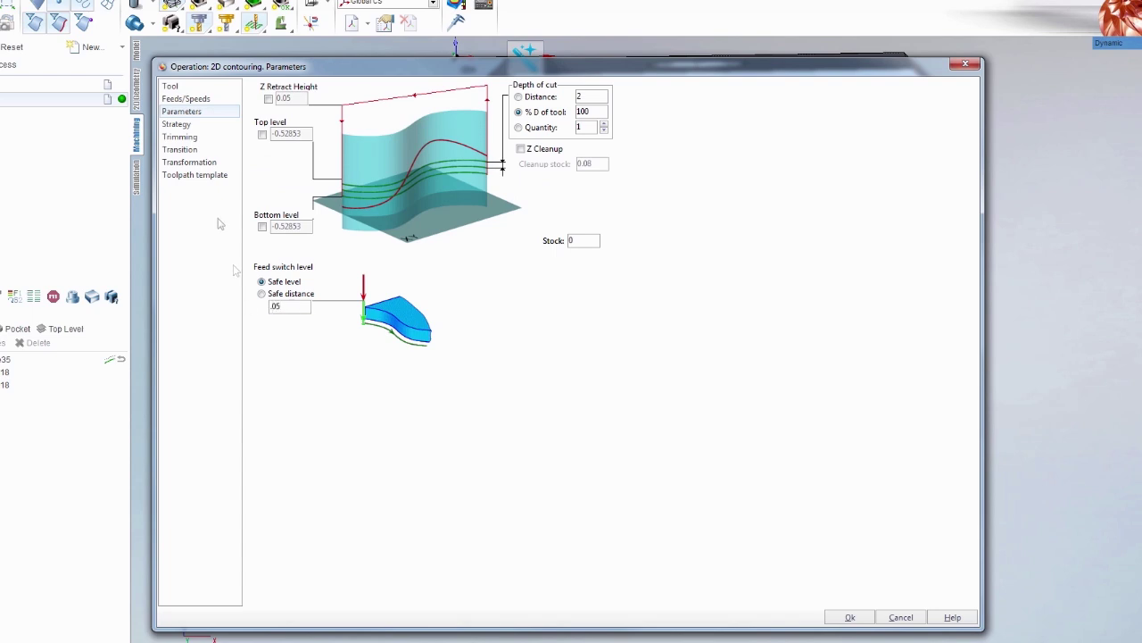
Step: Try to define the depth of cut by a quantity of 1 and accept the operation parameters
left_click(517, 127)
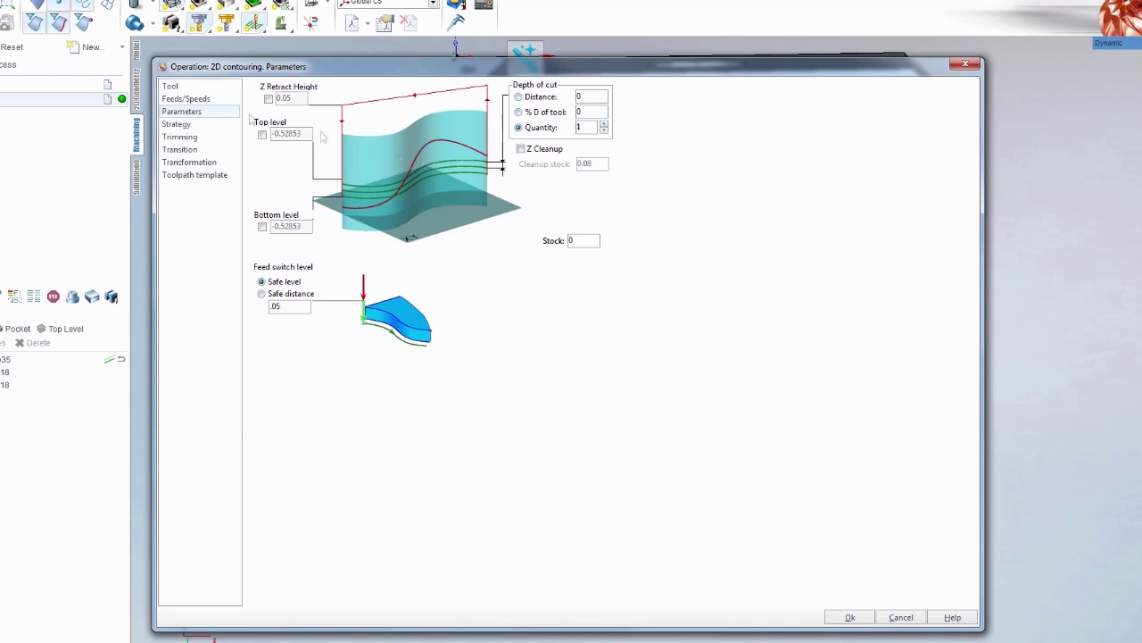
left_click(850, 618)
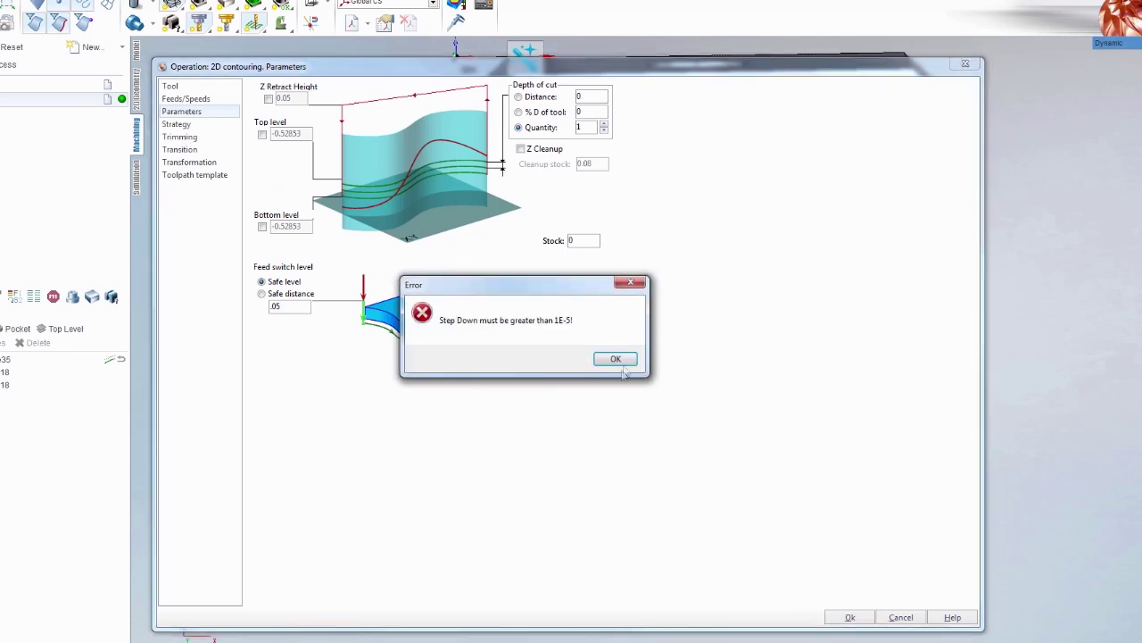
key("Return")
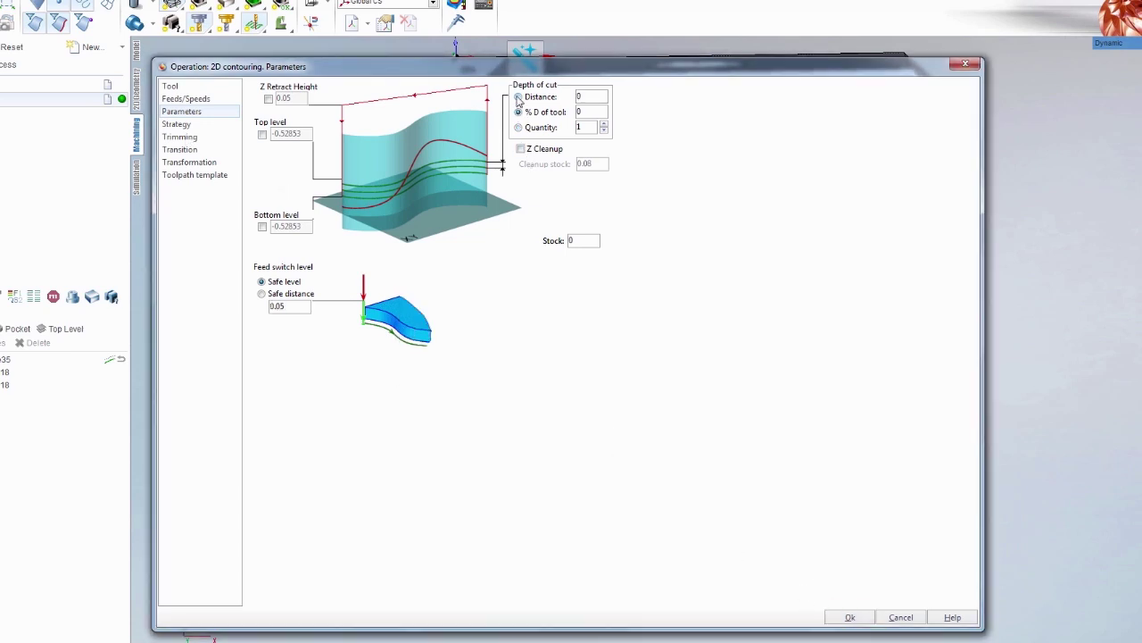
Step: Set the depth of cut to a distance of 0.1 with the bottom level enabled, and generate the 2D contouring toolpath
left_click(518, 97)
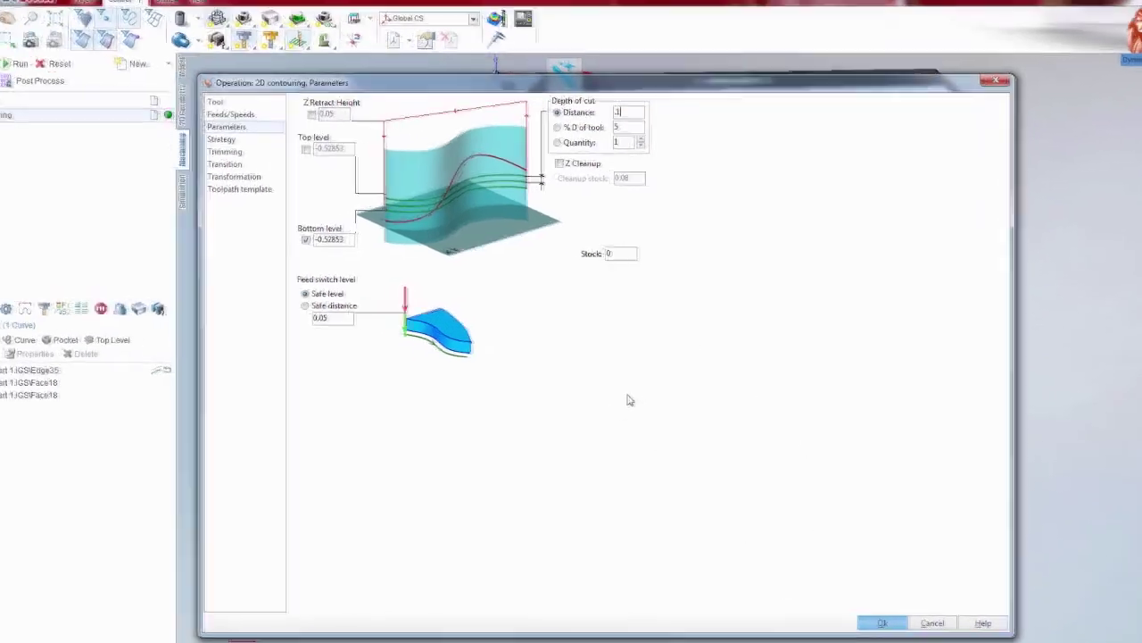
key("Return")
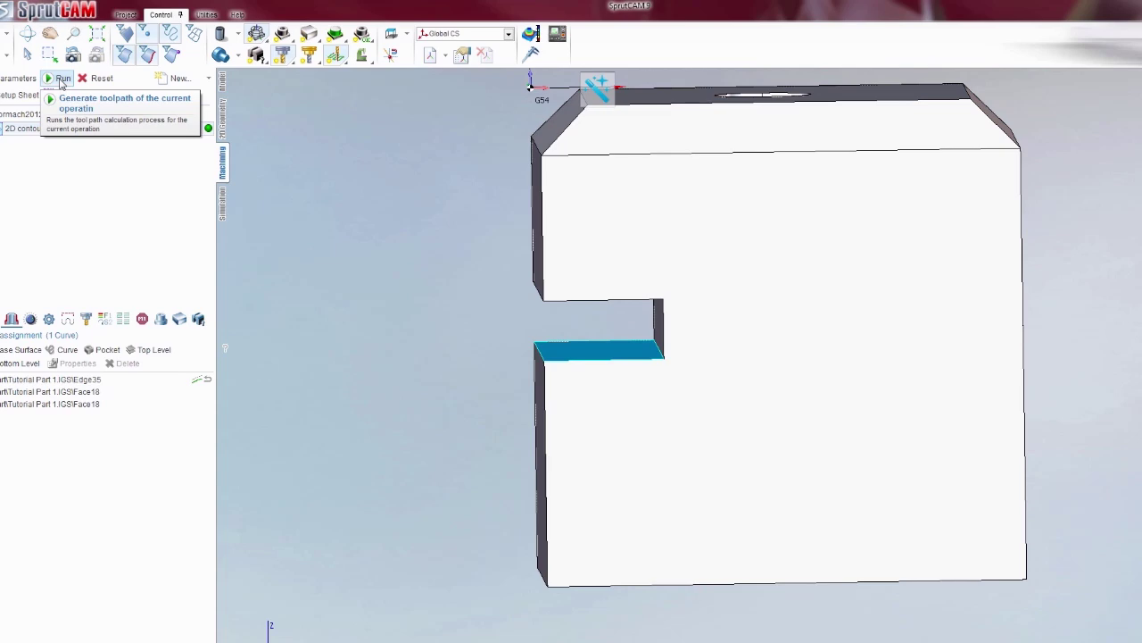
left_click(60, 80)
scroll(528, 392, "down", 3)
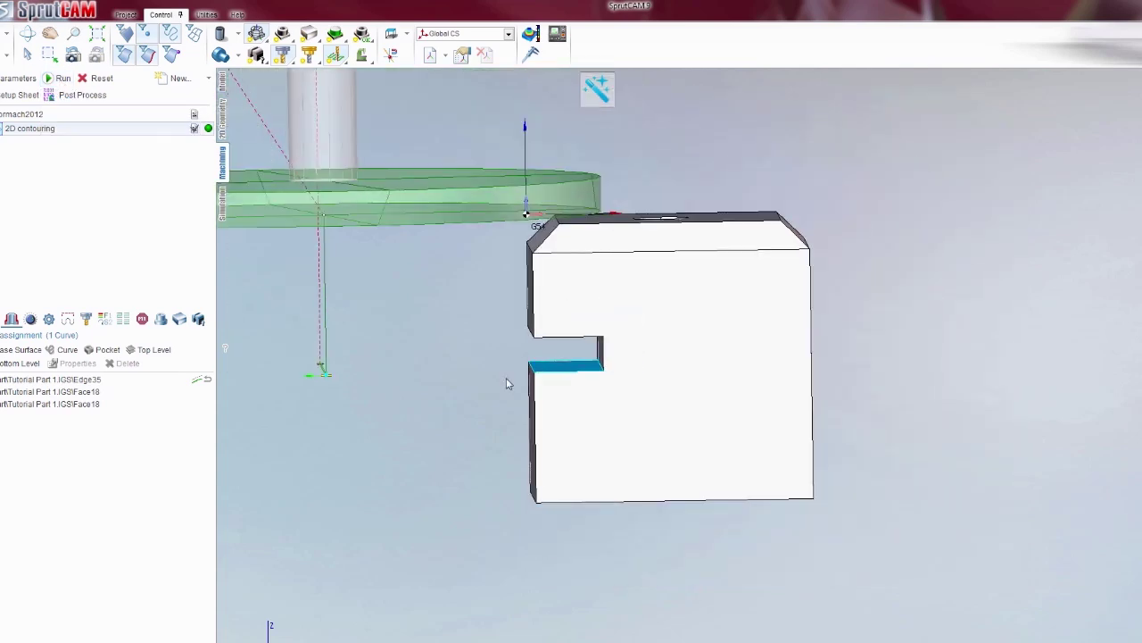
Step: In the top view, extend the machining curve beyond both sides of the part, starting at about Y-2.2 and ending at about Y1.13
right_click_drag(509, 383, 656, 308)
scroll(656, 308, "down", 4)
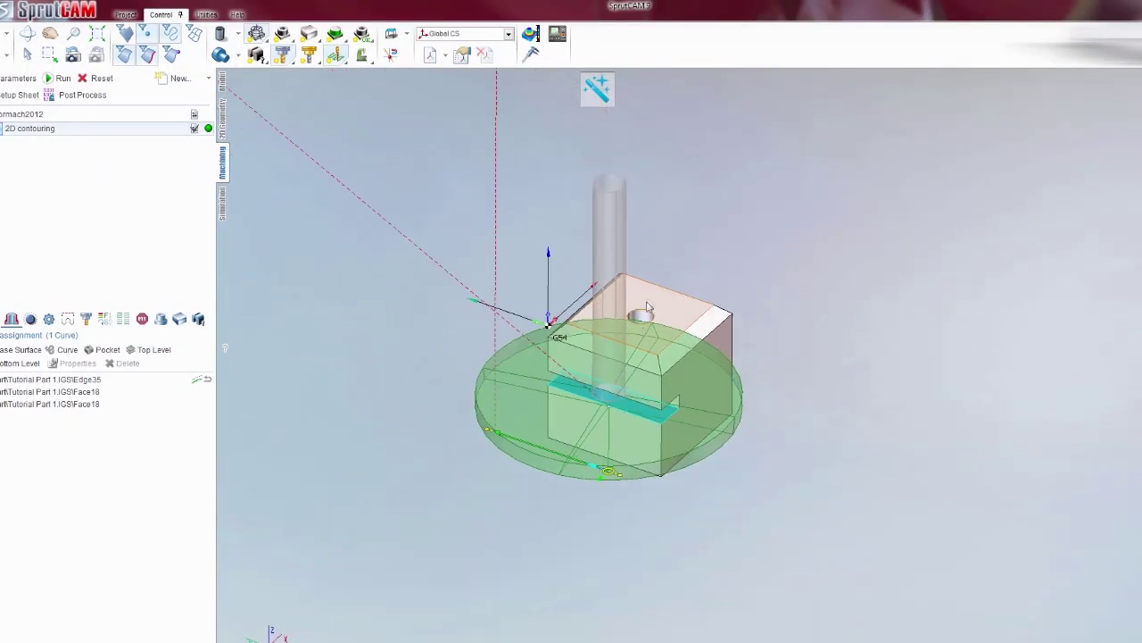
left_click(407, 36)
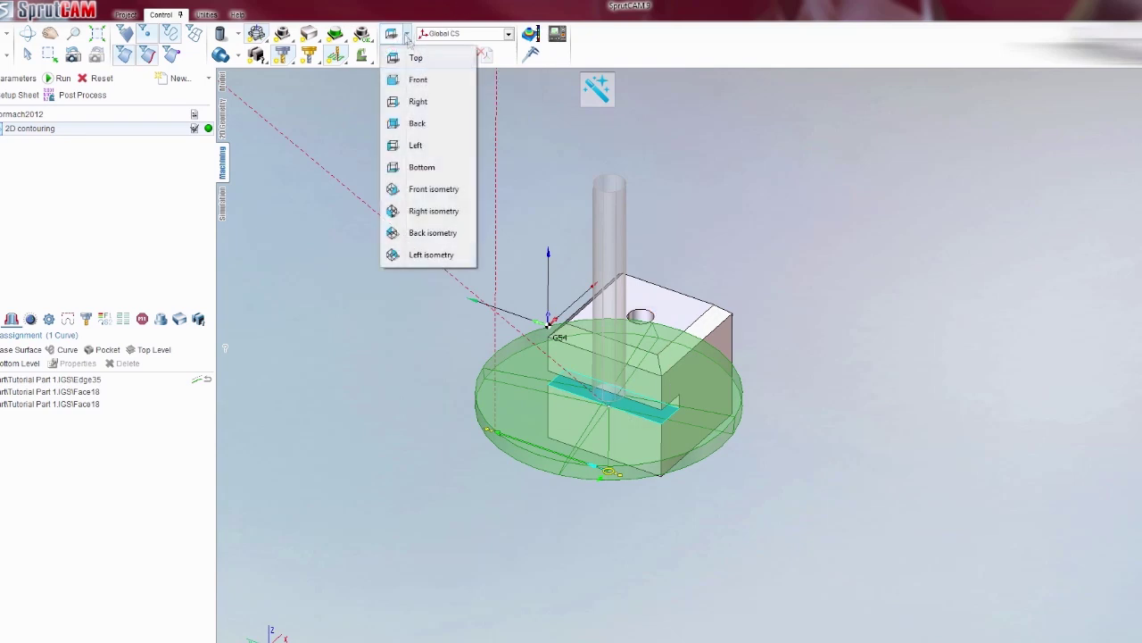
left_click(416, 57)
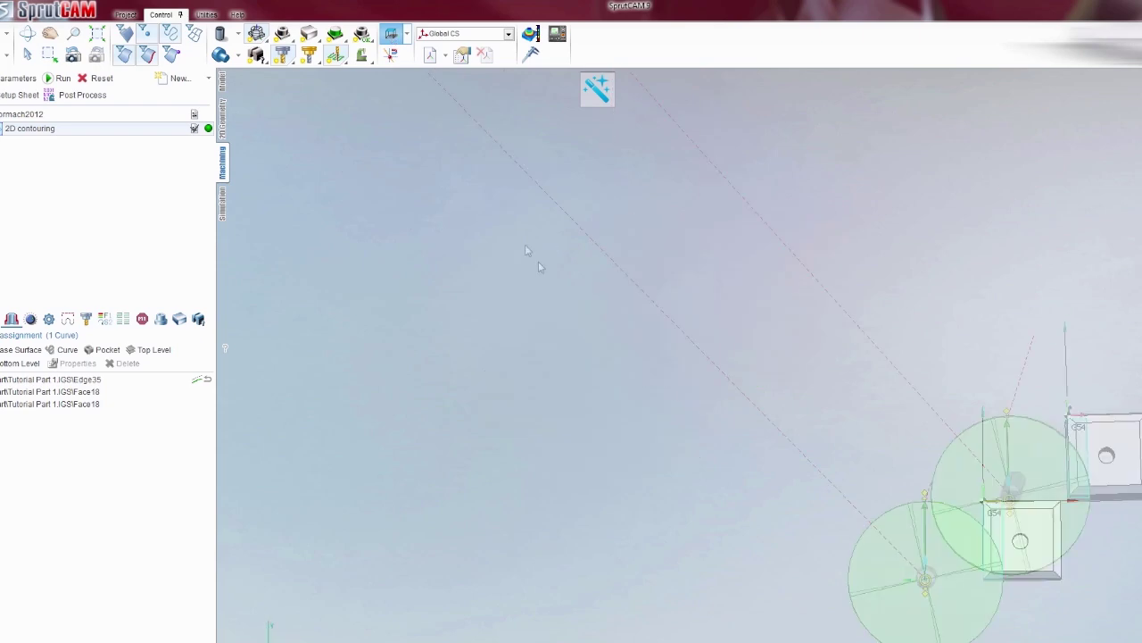
scroll(723, 396, "up", 5)
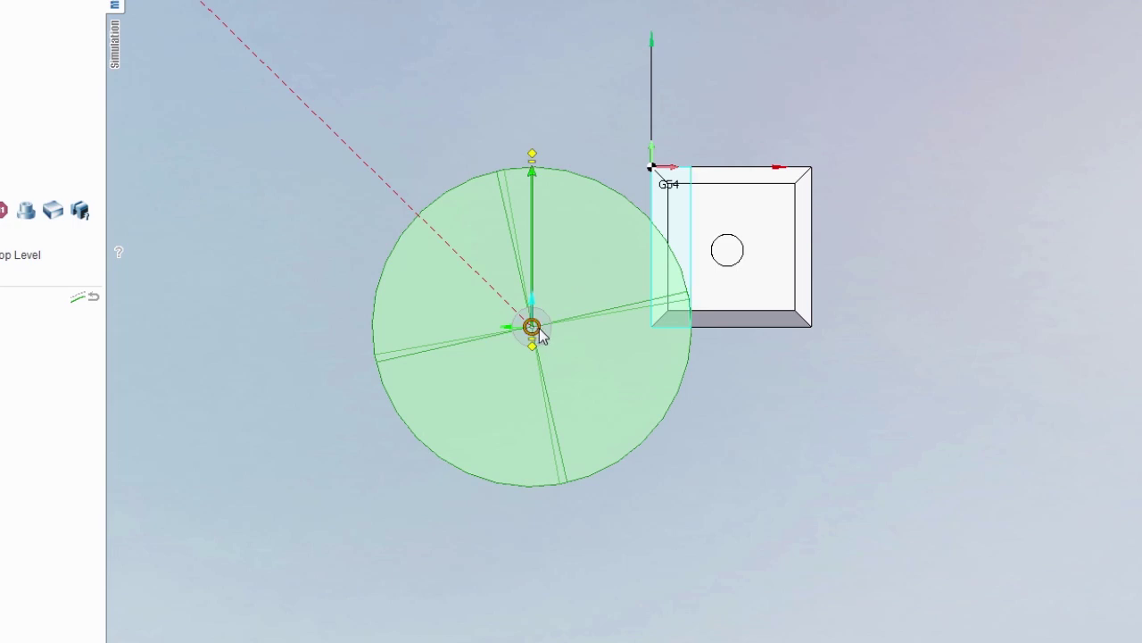
left_click_drag(539, 328, 541, 521)
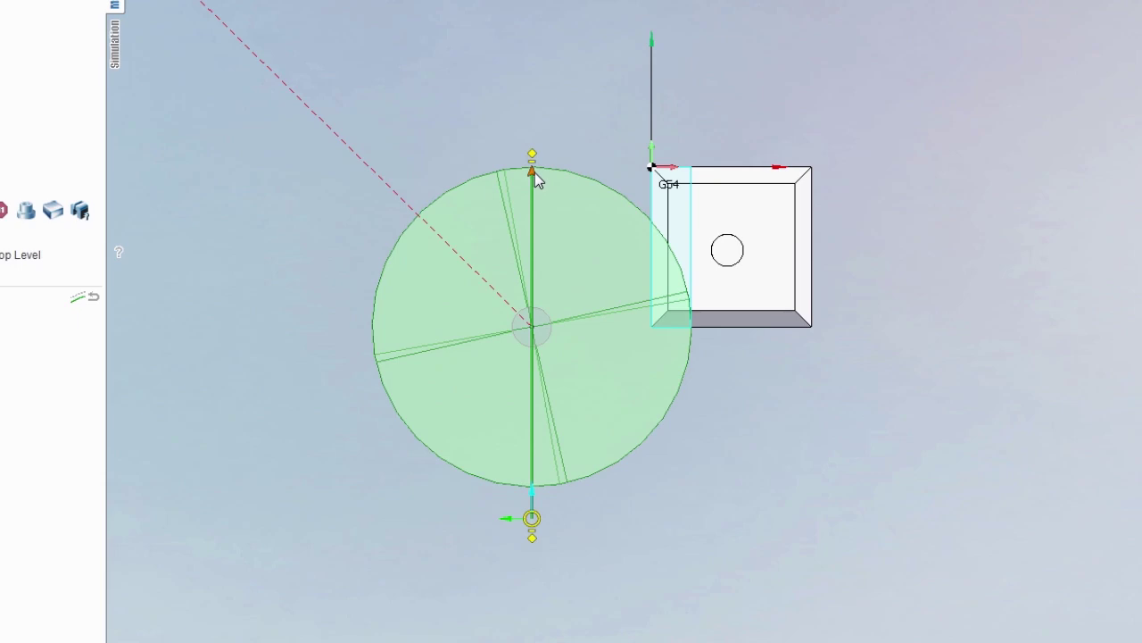
left_click_drag(532, 170, 501, 146)
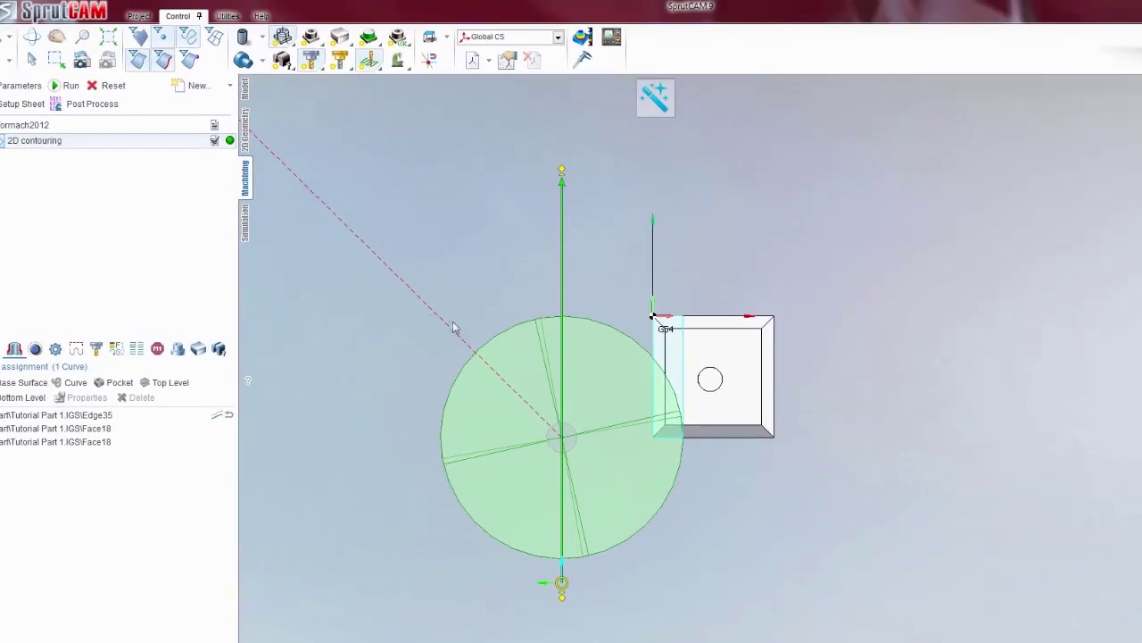
Step: Reset the 2D contouring operation and recalculate its toolpath along the extended curve
right_click_drag(386, 298, 382, 181)
right_click_drag(450, 218, 553, 194)
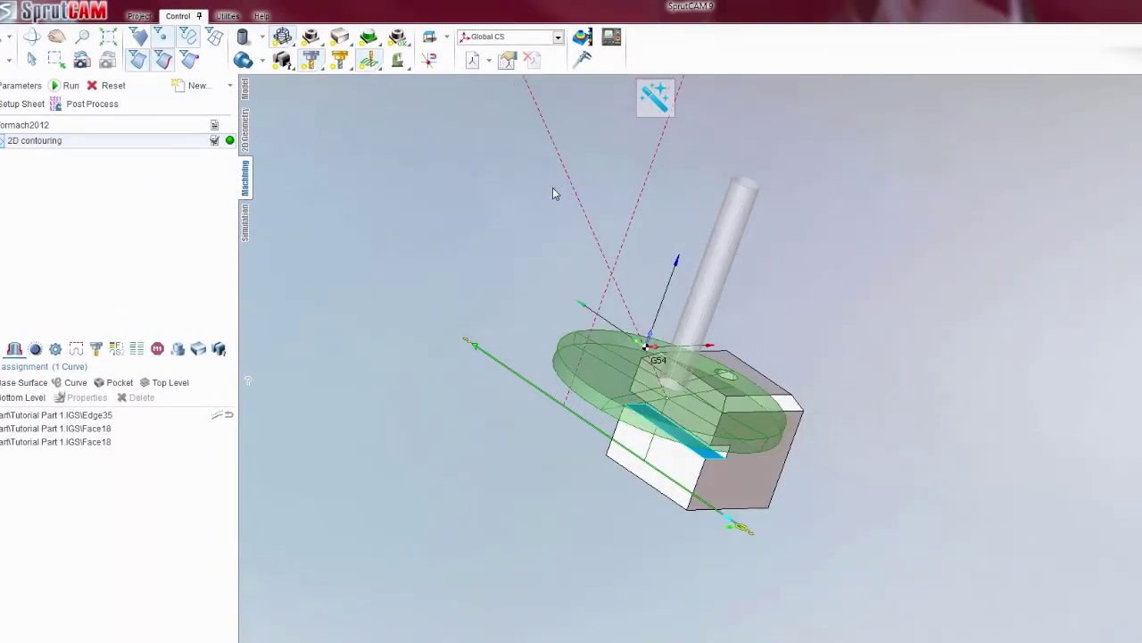
left_click(69, 87)
left_click(102, 85)
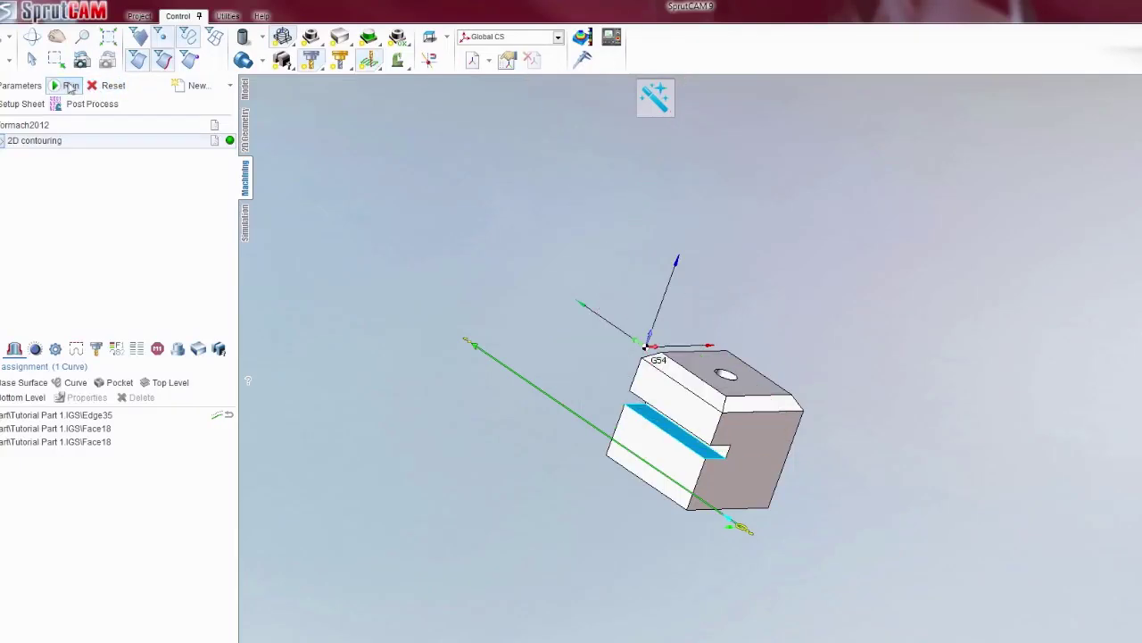
left_click(69, 85)
Step: Simulate the 2D contouring operation on the stock and stop the playback
right_click_drag(612, 373, 560, 395)
left_click(246, 227)
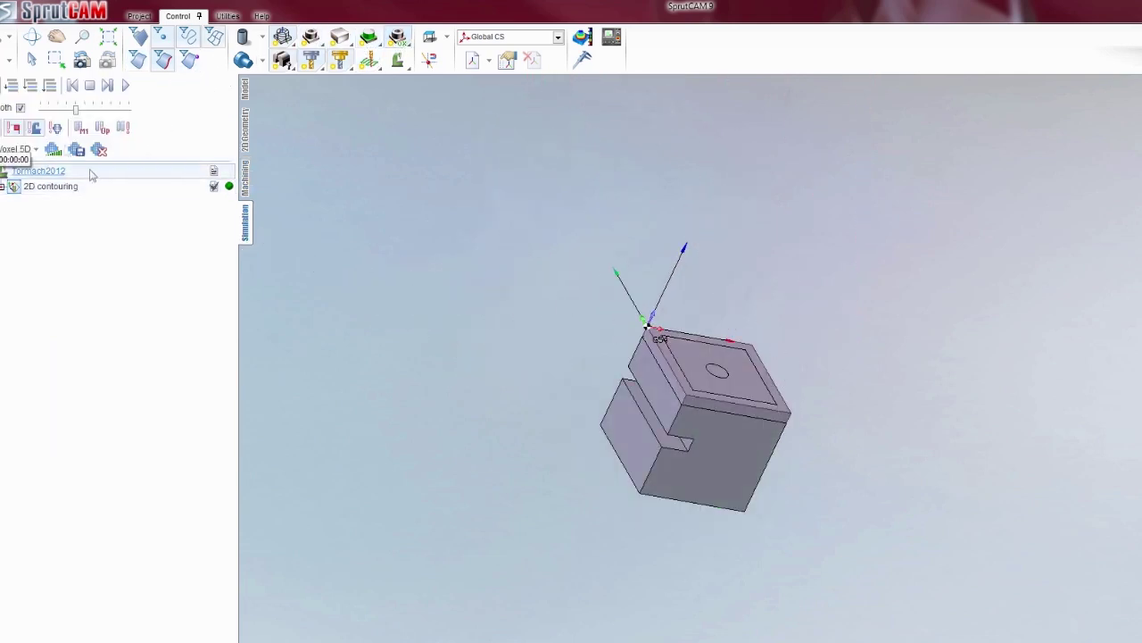
right_click_drag(818, 352, 848, 348)
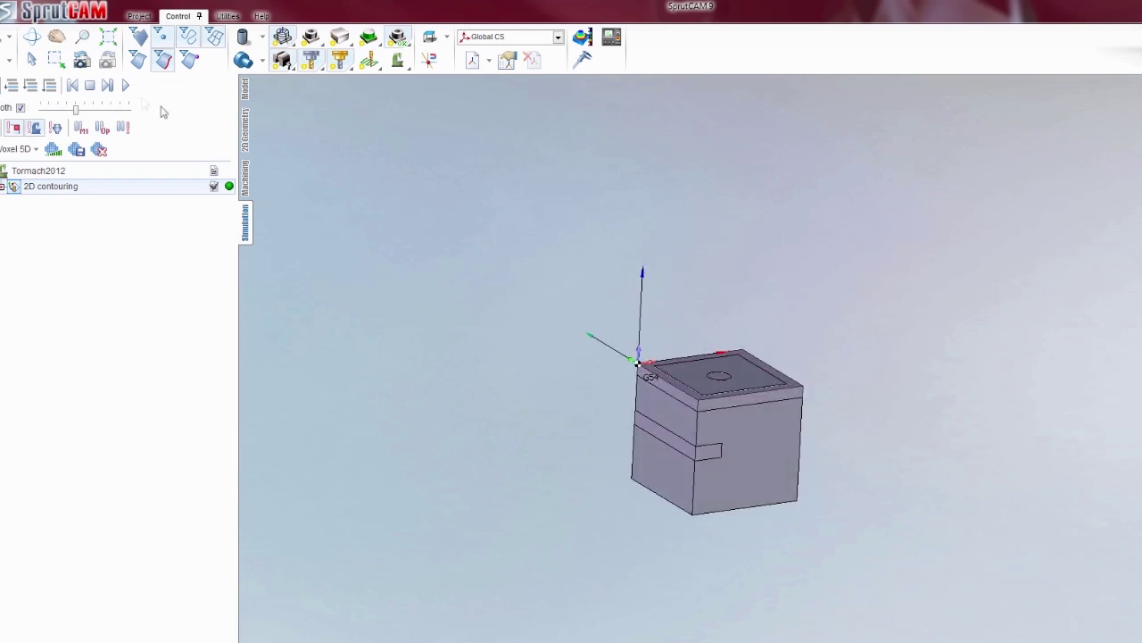
left_click(126, 87)
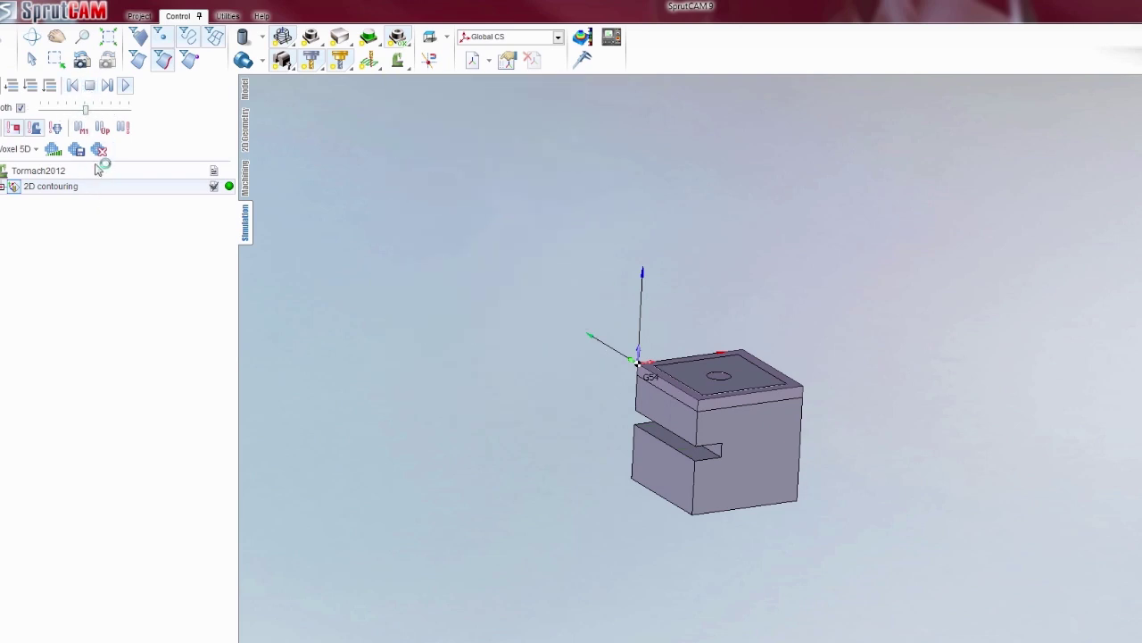
left_click(93, 85)
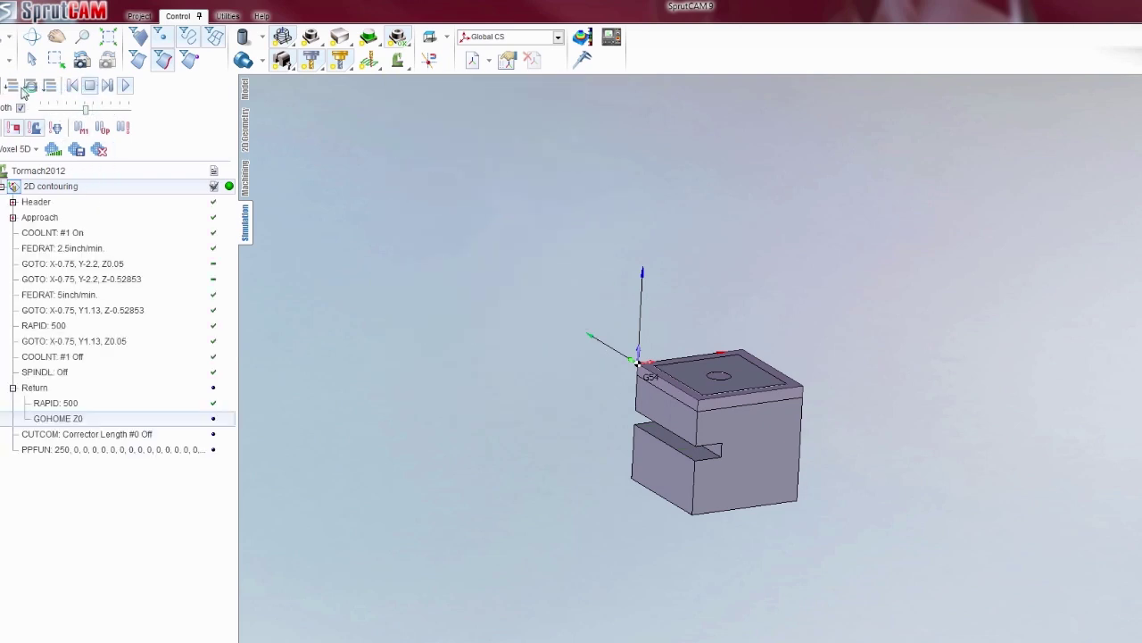
Step: Reset the simulation to the uncut stock and replay the slot cut with the playback speed adjusted
left_click(13, 86)
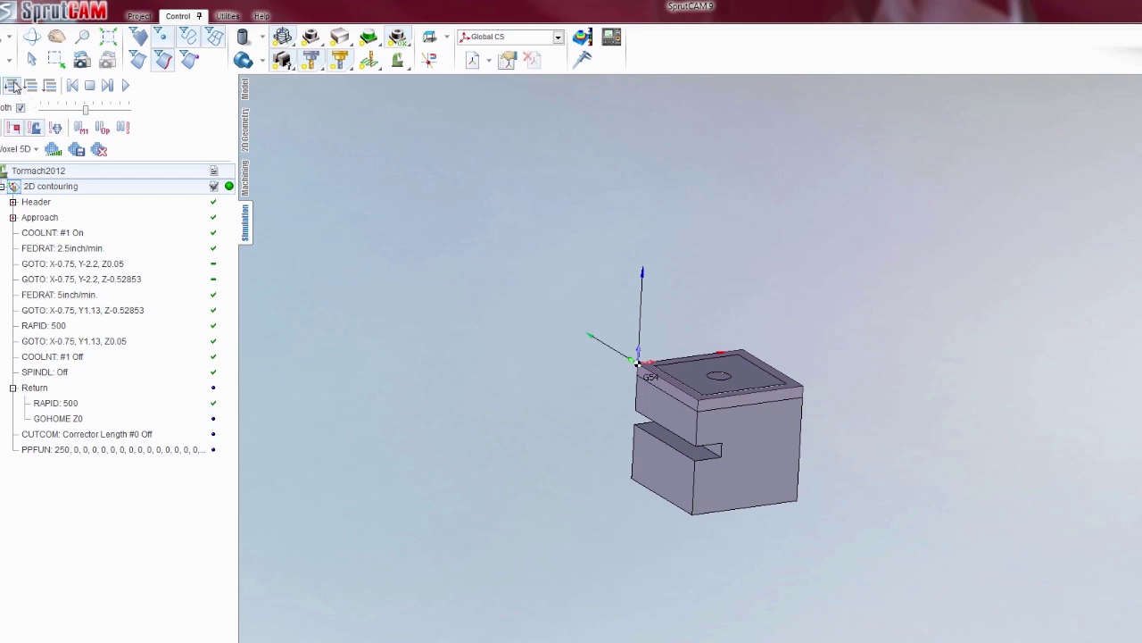
left_click(125, 85)
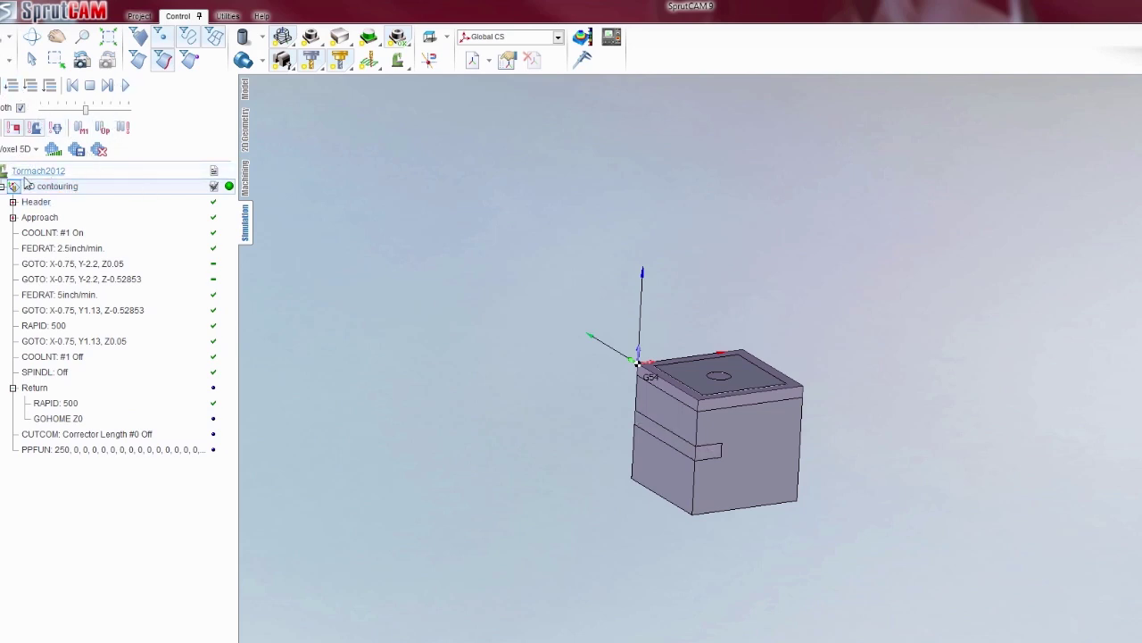
left_click_drag(117, 106, 84, 112)
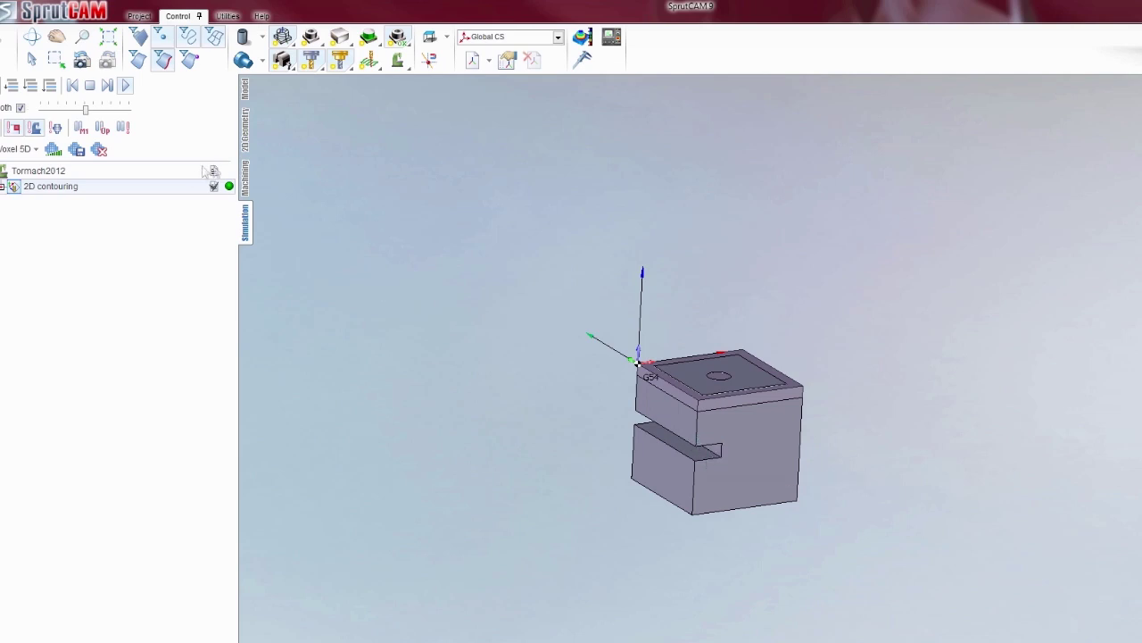
Step: Enable roughing XY paths in the 2D contouring strategy with a zone width of .3 and a step distance of .1
left_click(246, 179)
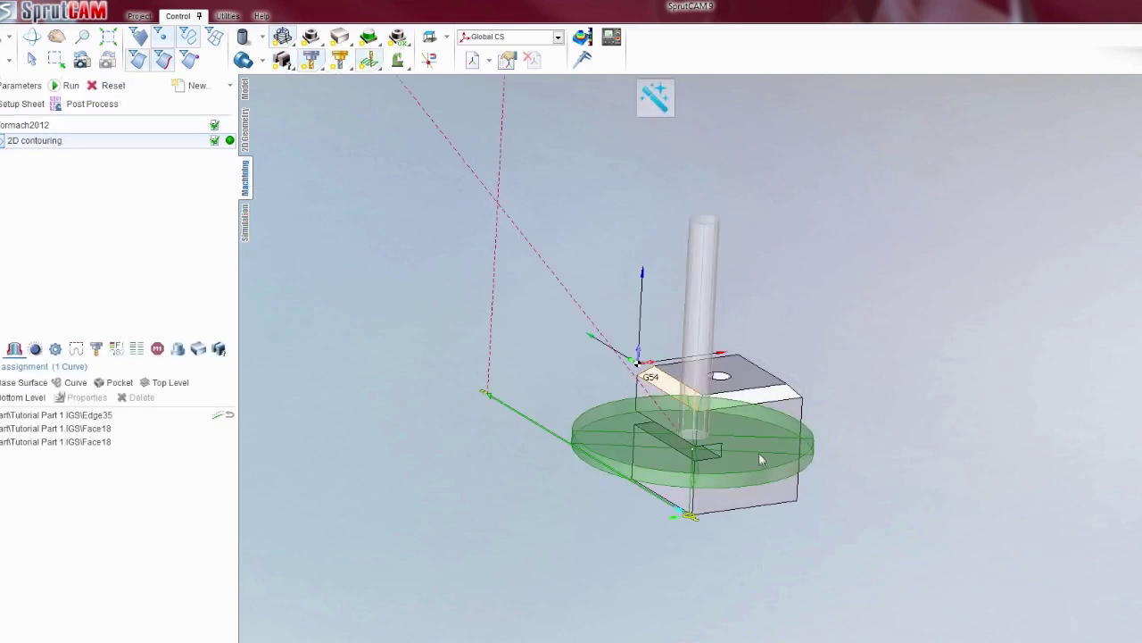
double_click(98, 144)
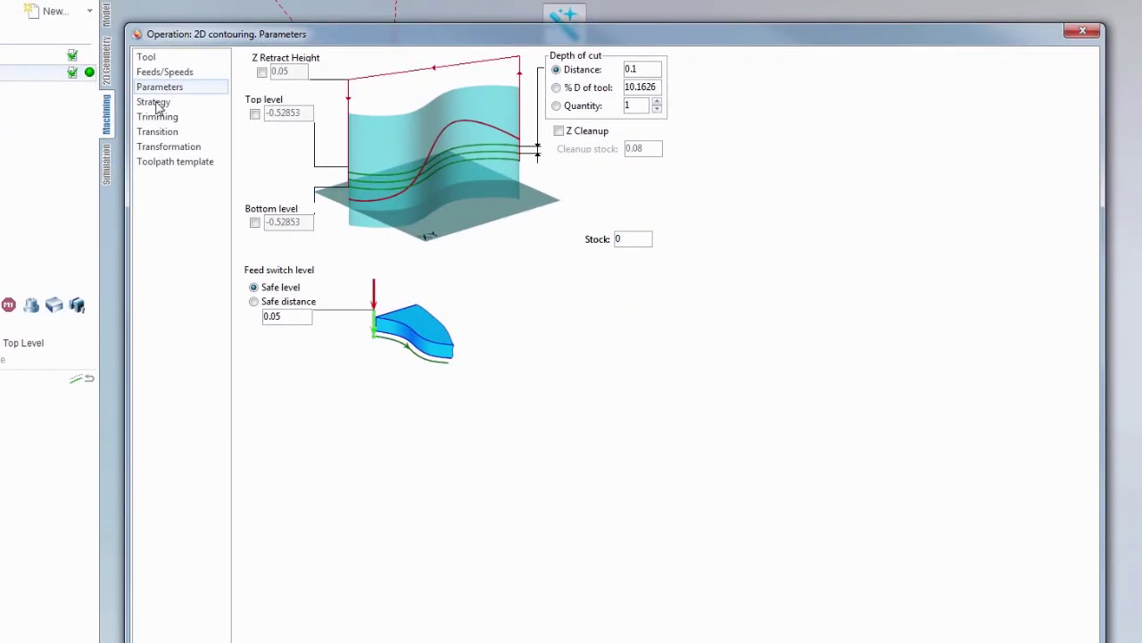
left_click(157, 104)
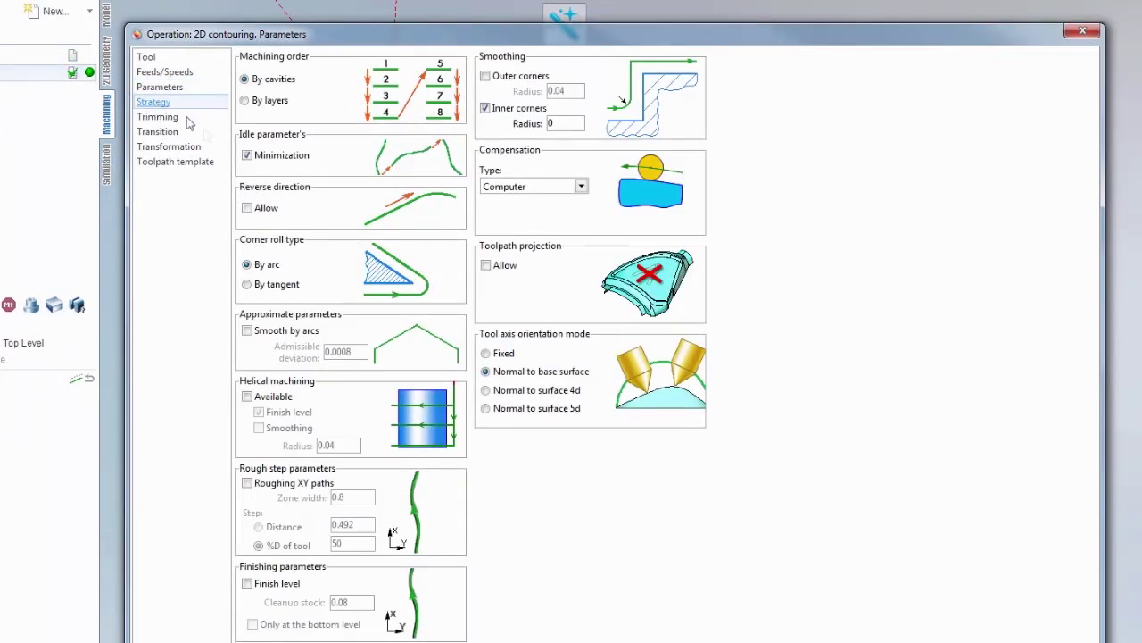
left_click(248, 484)
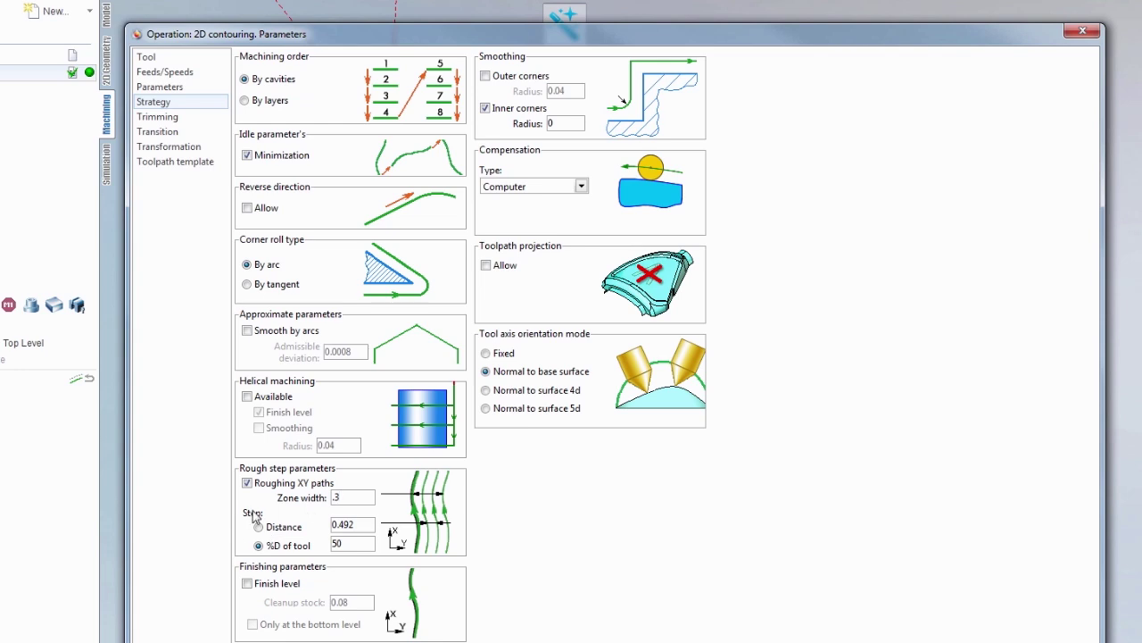
left_click(345, 528)
left_click(258, 528)
left_click_drag(366, 527, 332, 524)
key("BackSpace")
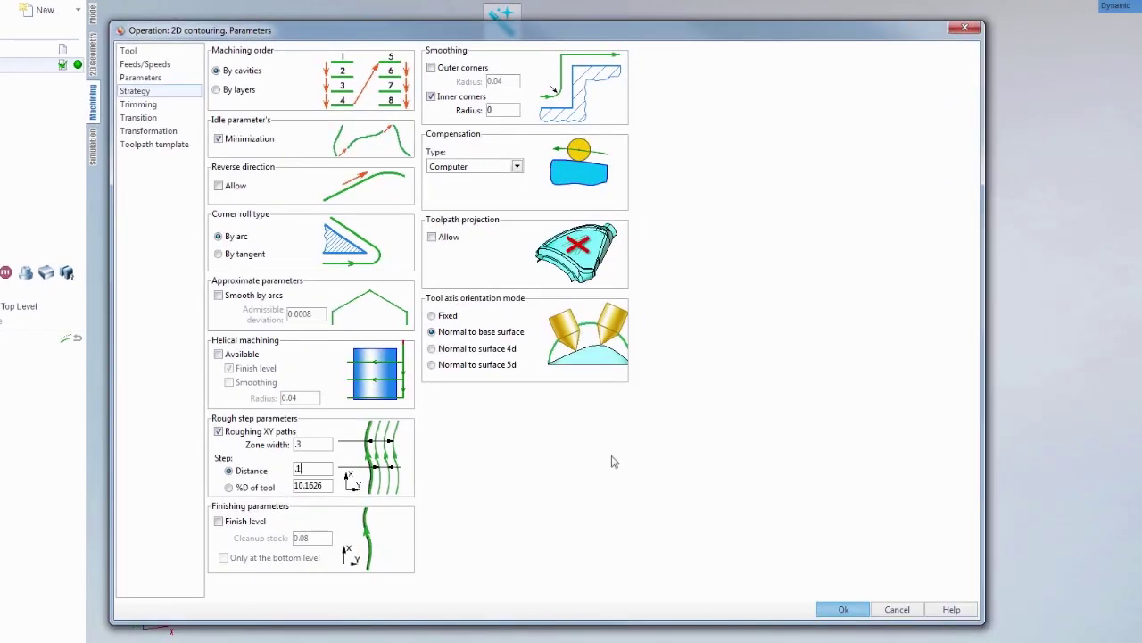
key("Return")
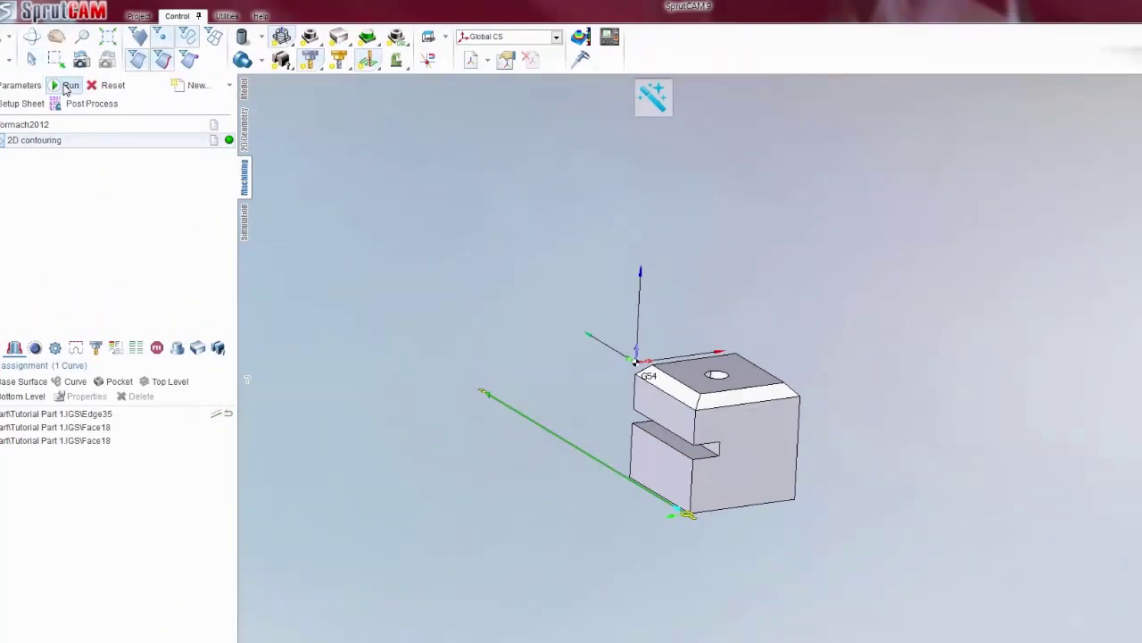
Step: Recalculate the 2D contouring toolpath with the roughing passes and inspect its plunge and retract moves around the part
left_click(68, 85)
right_click_drag(669, 375, 665, 422)
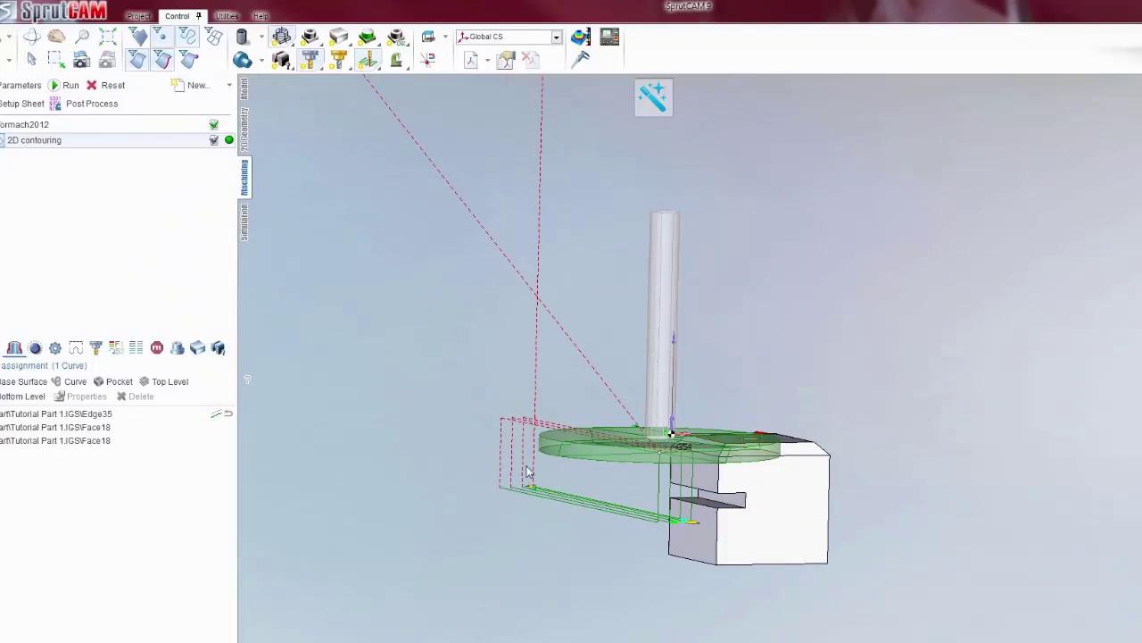
right_click_drag(551, 426, 657, 459)
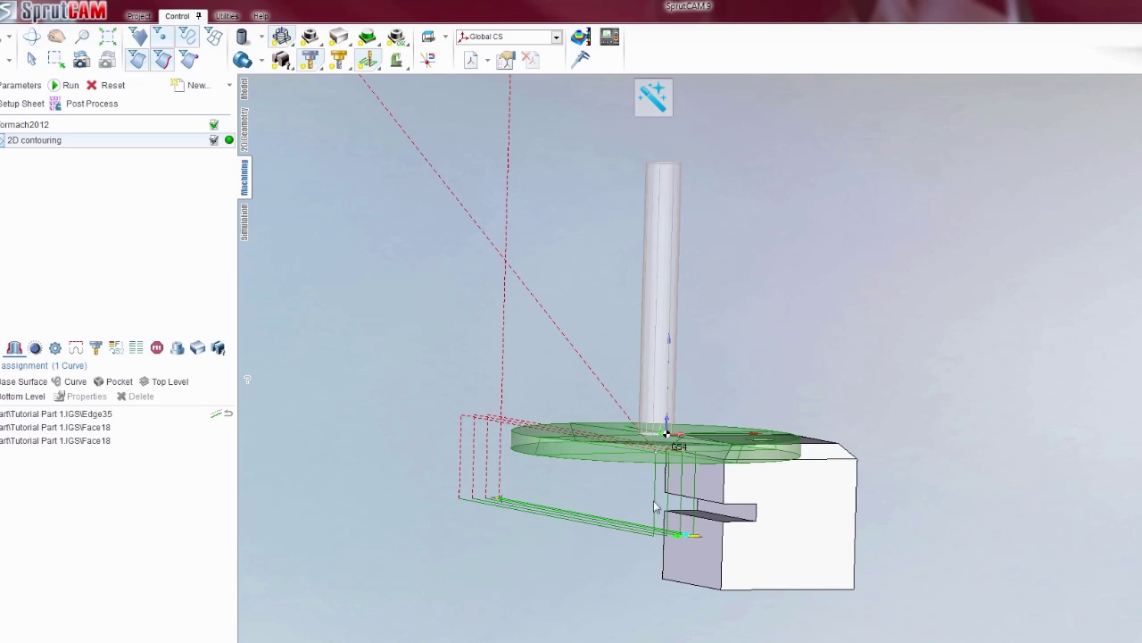
right_click_drag(659, 539, 457, 472)
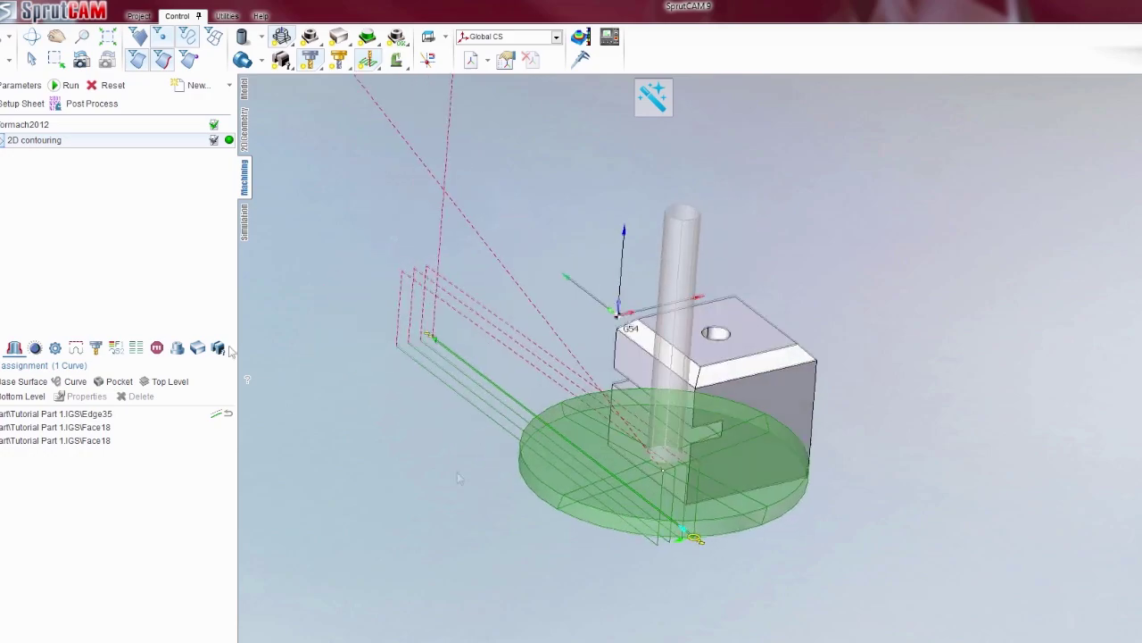
Step: Set the operation's feed switch level to a safe level of -.57 and accept the parameters
double_click(111, 143)
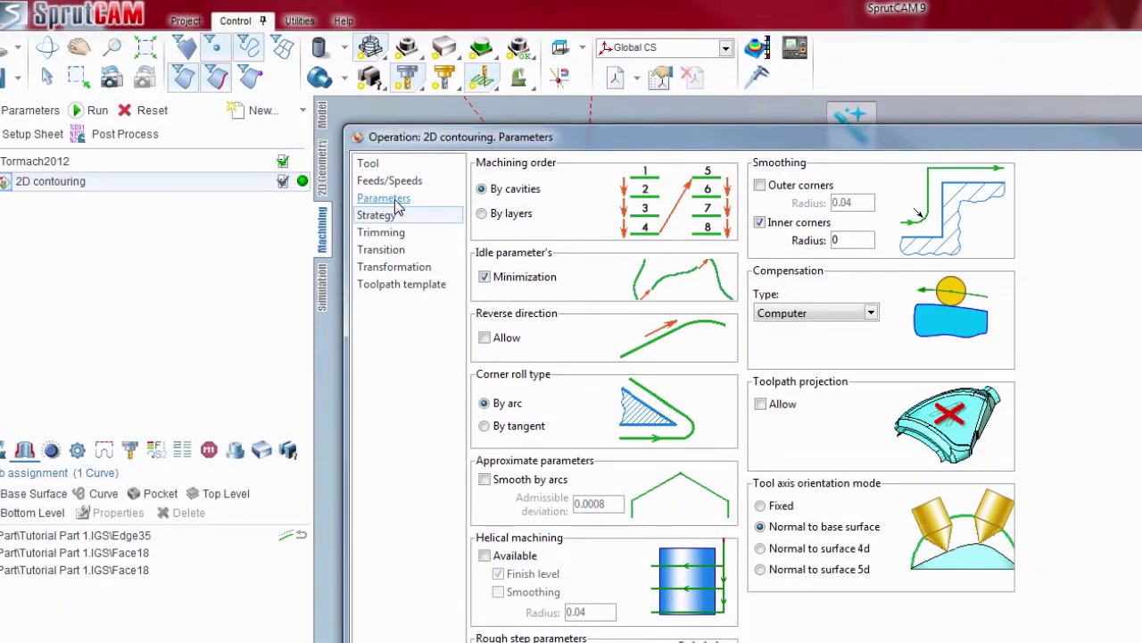
left_click(393, 200)
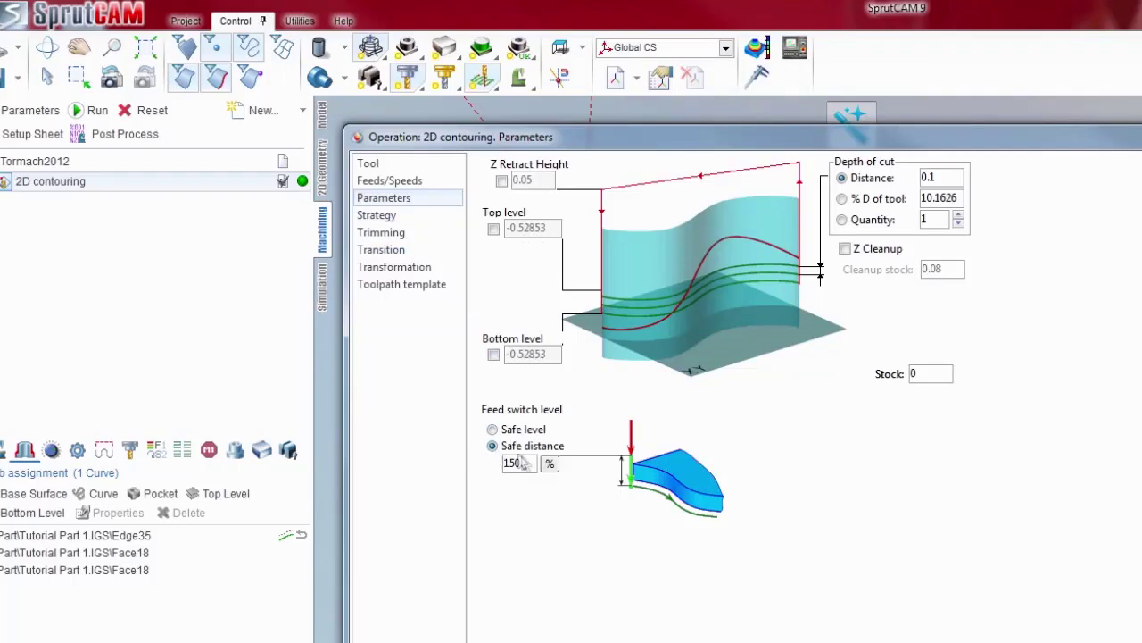
left_click(493, 429)
left_click_drag(534, 462, 489, 464)
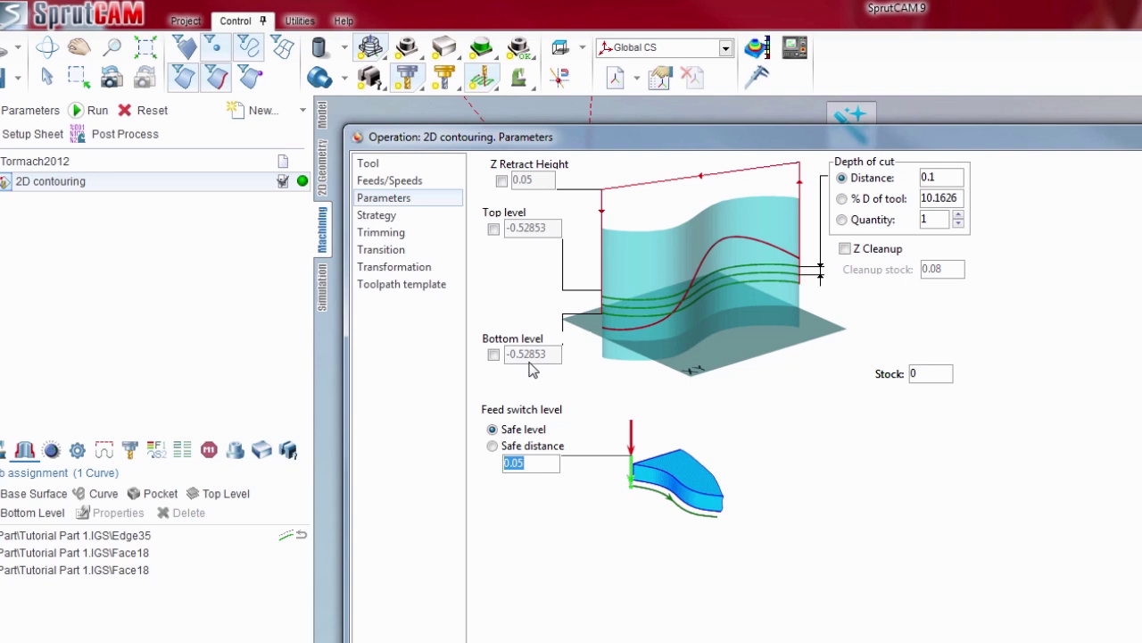
type("-")
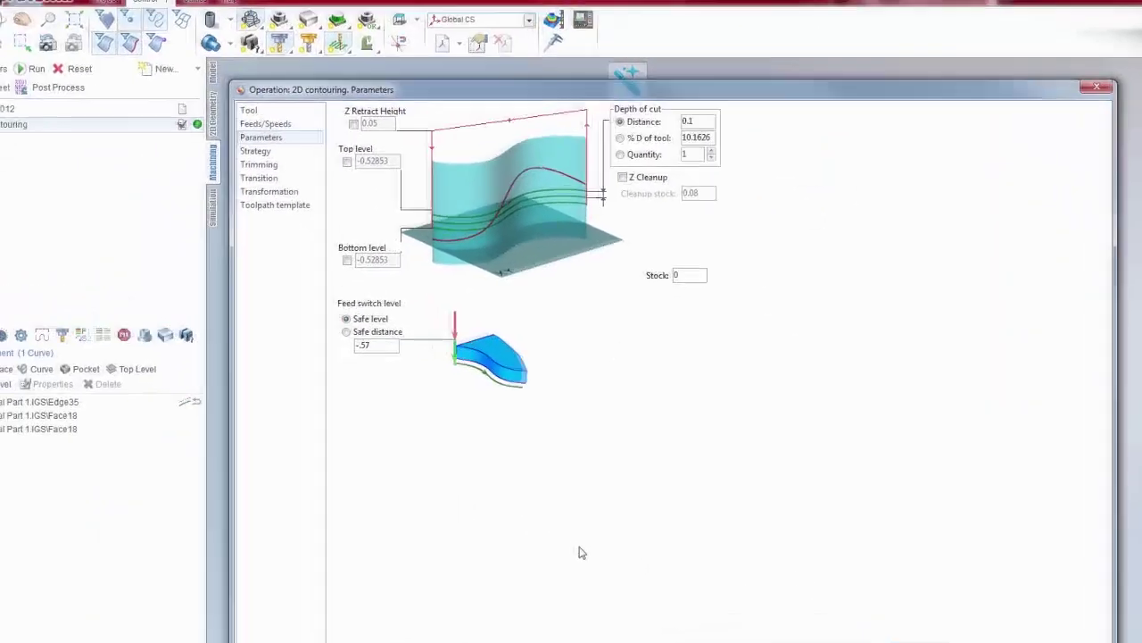
key("Return")
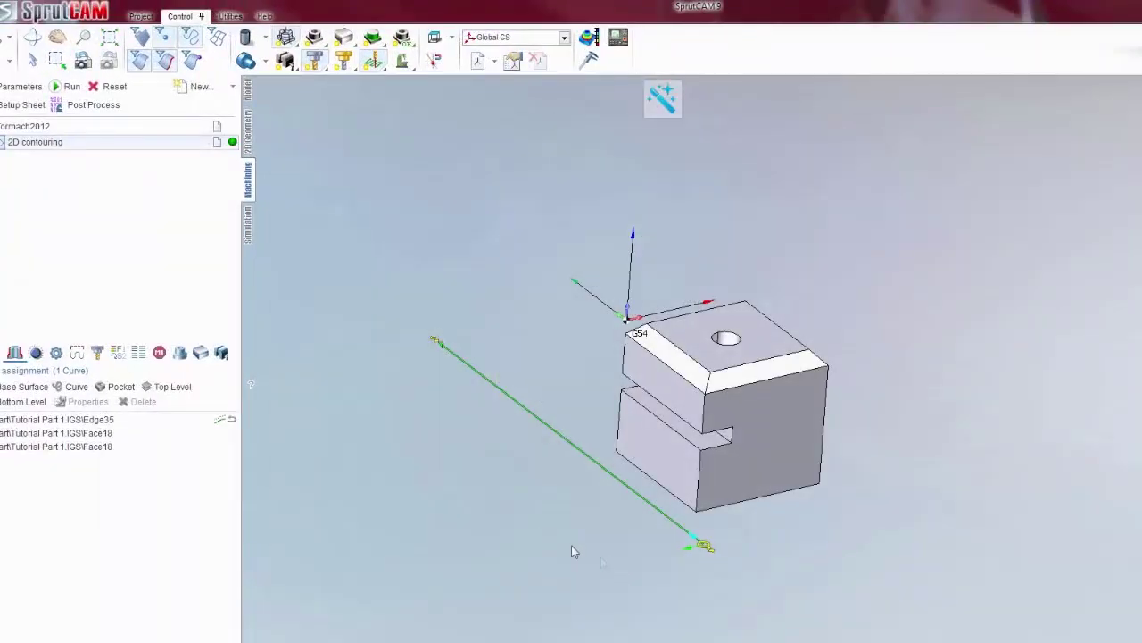
Step: Recalculate the 2D contouring toolpath and examine the plunge moves at the start of each pass up close
left_click(66, 86)
right_click_drag(624, 448, 650, 391)
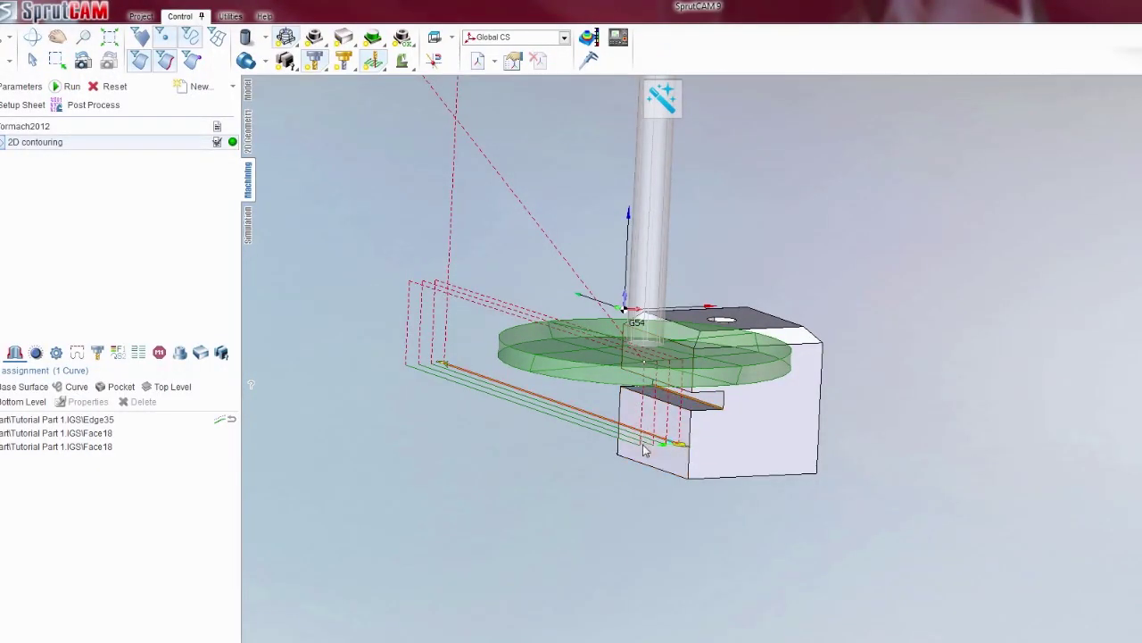
scroll(644, 450, "up", 8)
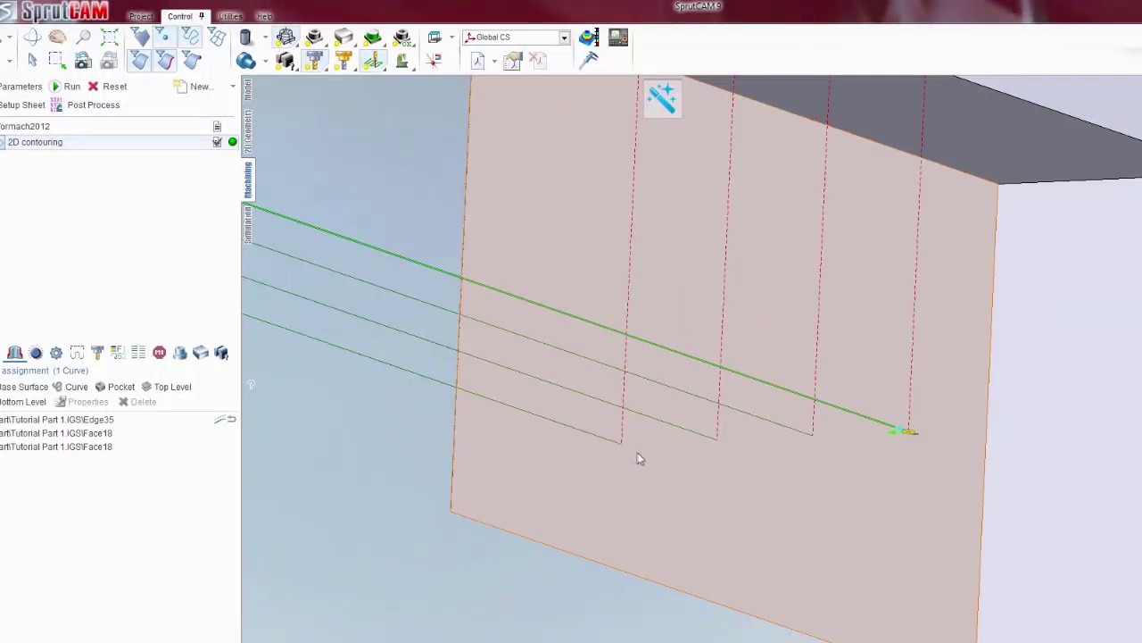
scroll(634, 455, "up", 4)
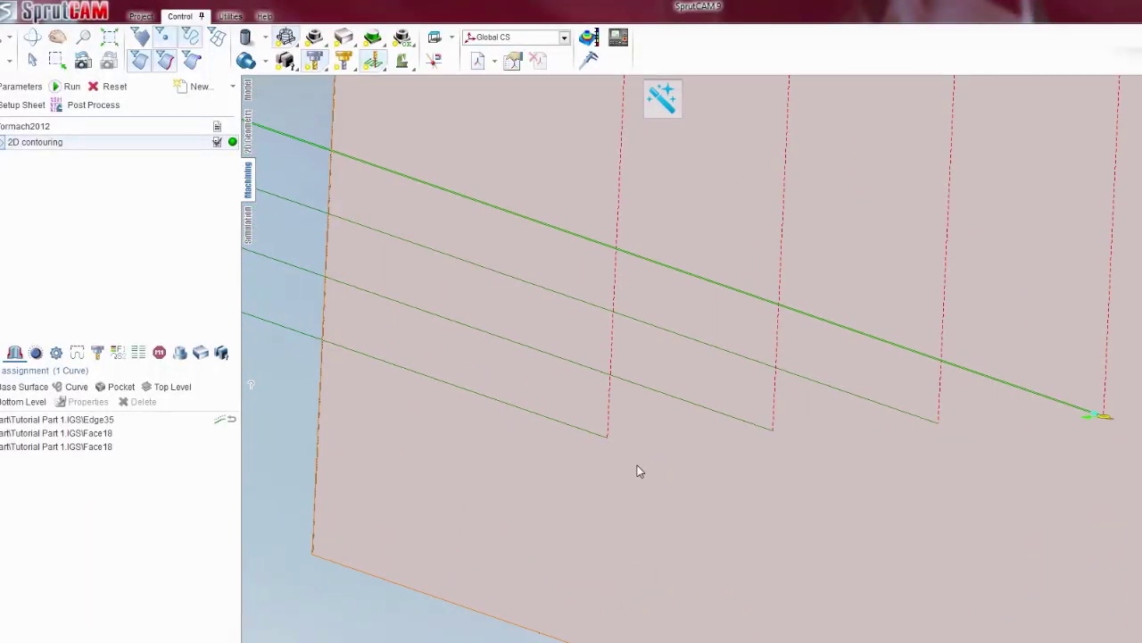
scroll(640, 470, "down", 10)
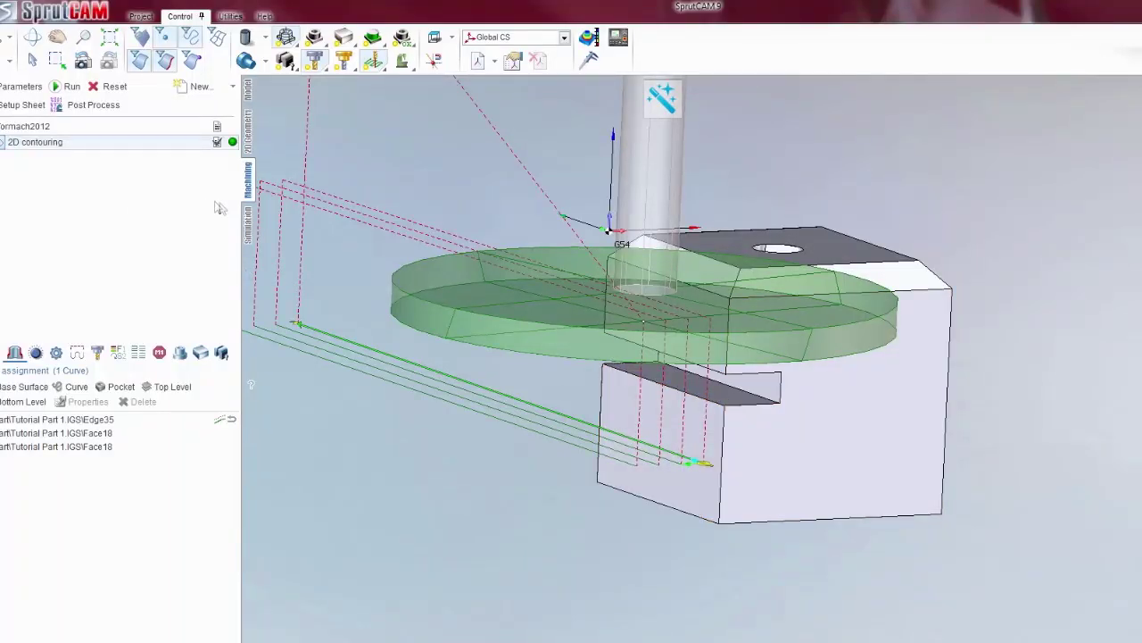
Step: Switch to the machining simulation and reset the 2D contouring operation to its uncut workpiece
left_click(249, 227)
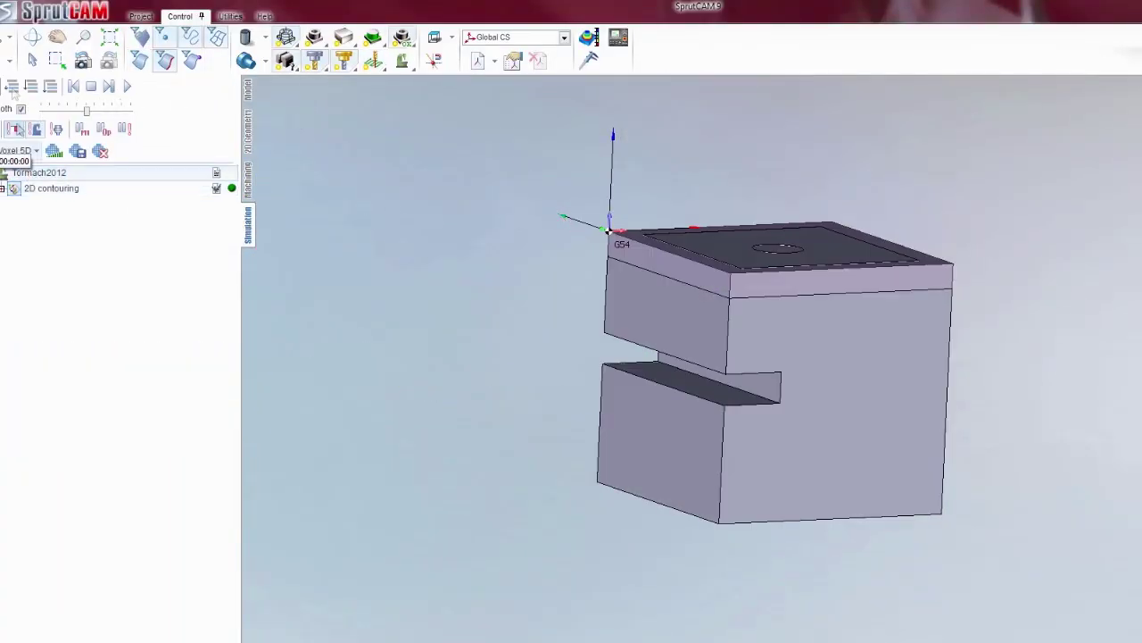
left_click(11, 85)
scroll(474, 313, "down", 5)
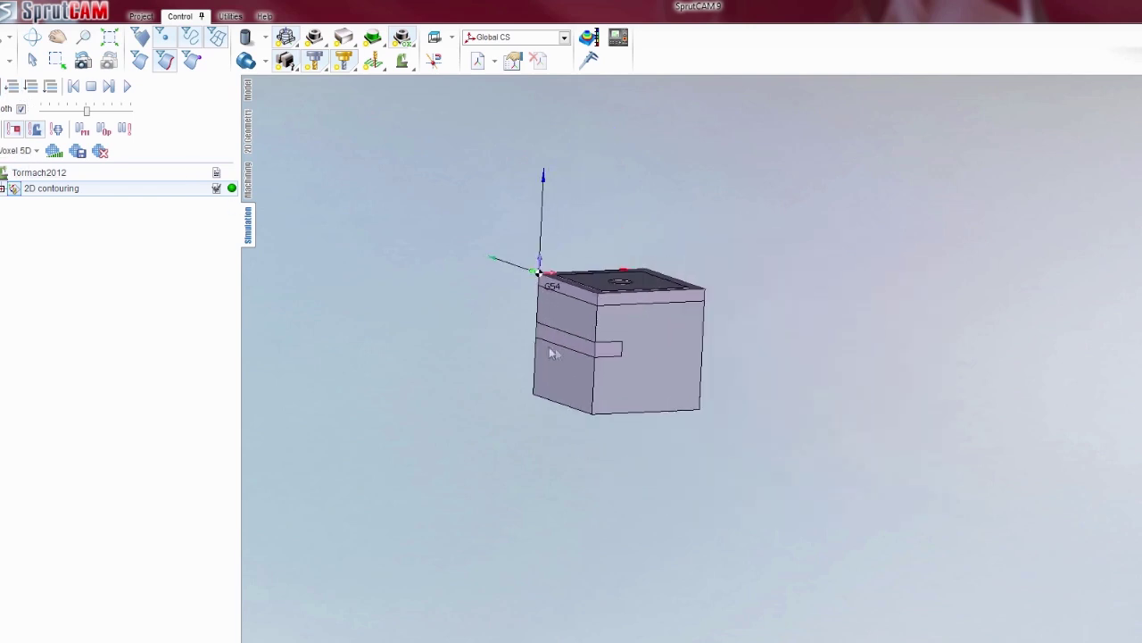
scroll(798, 390, "down", 2)
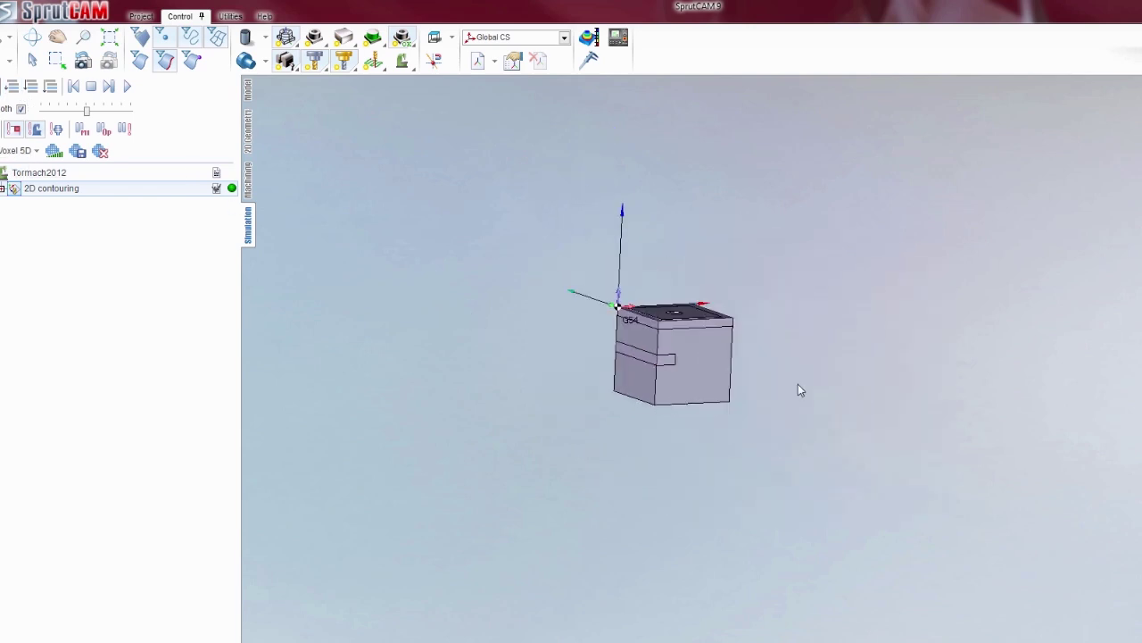
Step: Review the 2D contouring toolpath beside the part, then play the simulation with the side slot in close view
left_click(250, 189)
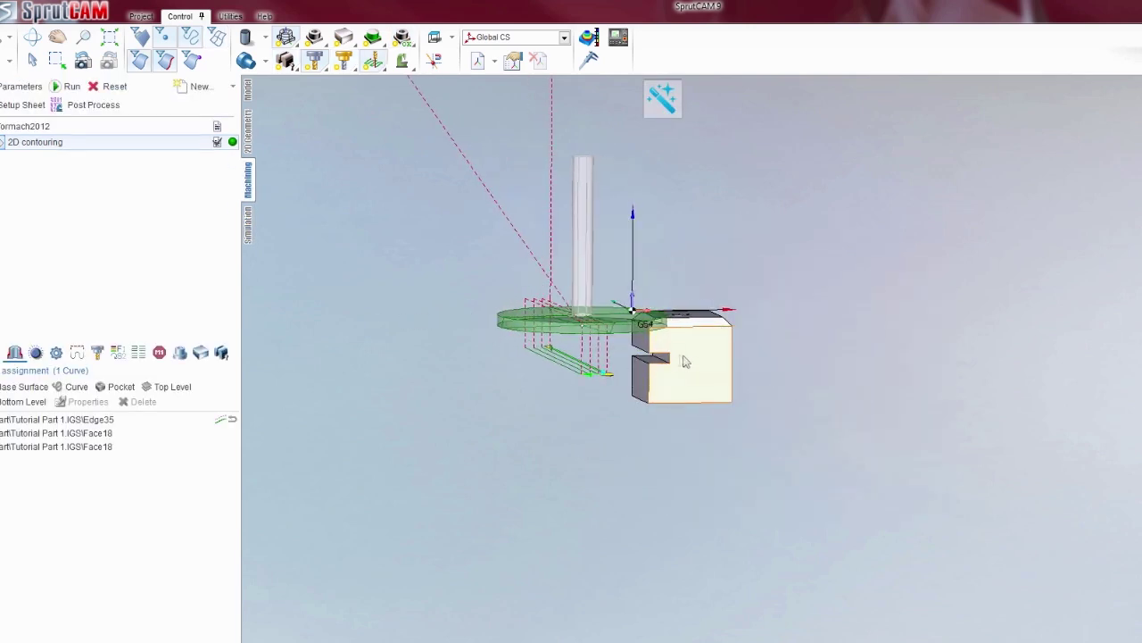
left_click(249, 226)
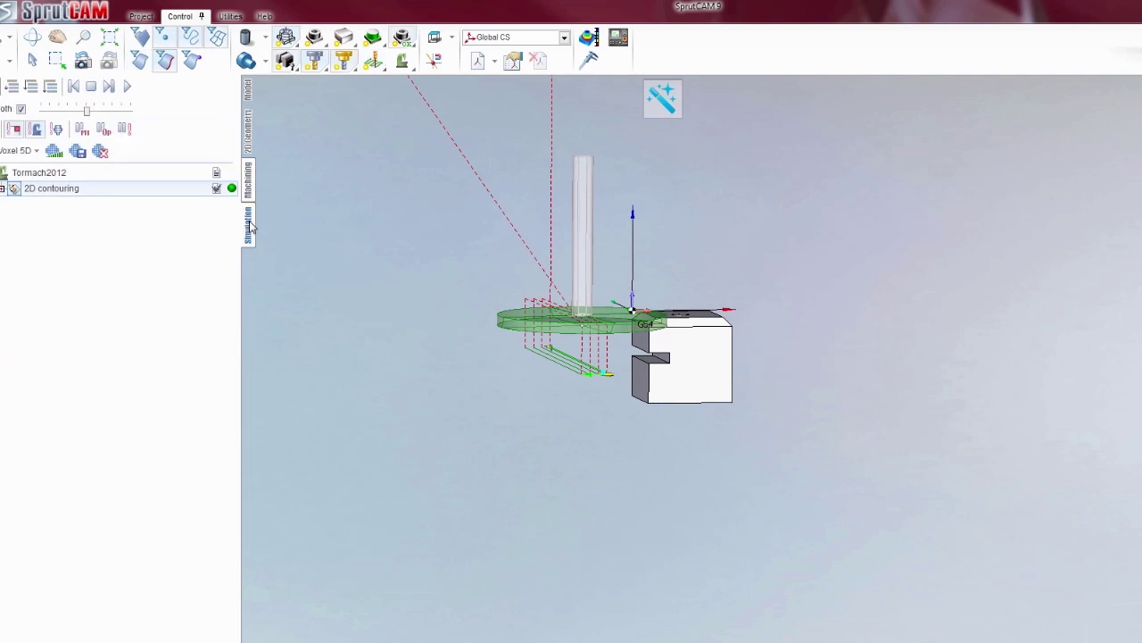
left_click(129, 87)
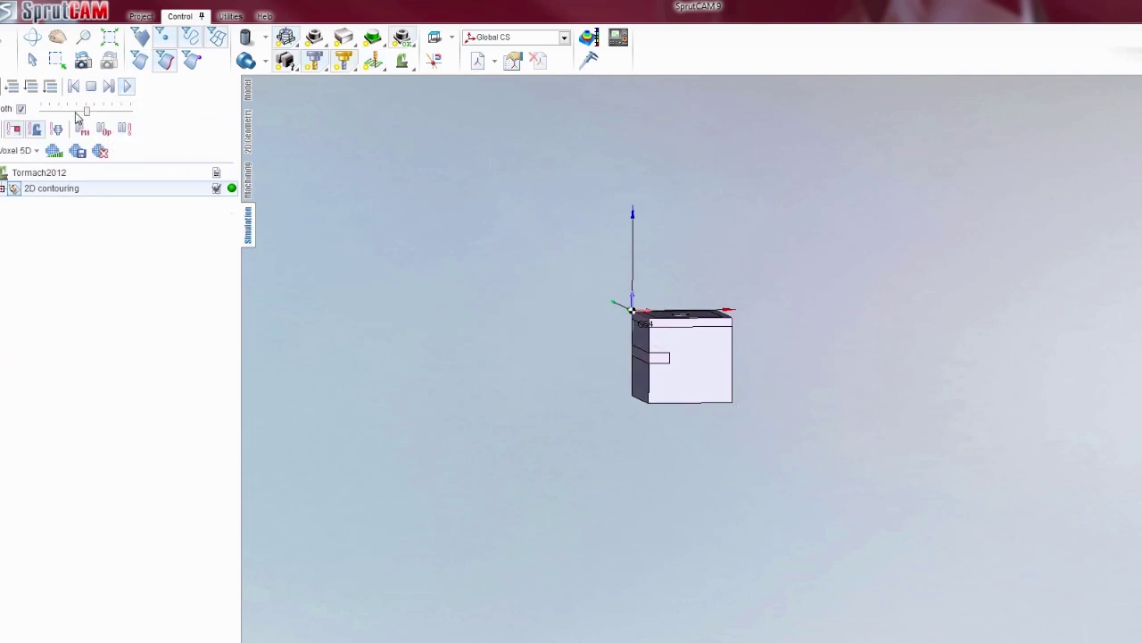
scroll(620, 348, "up", 2)
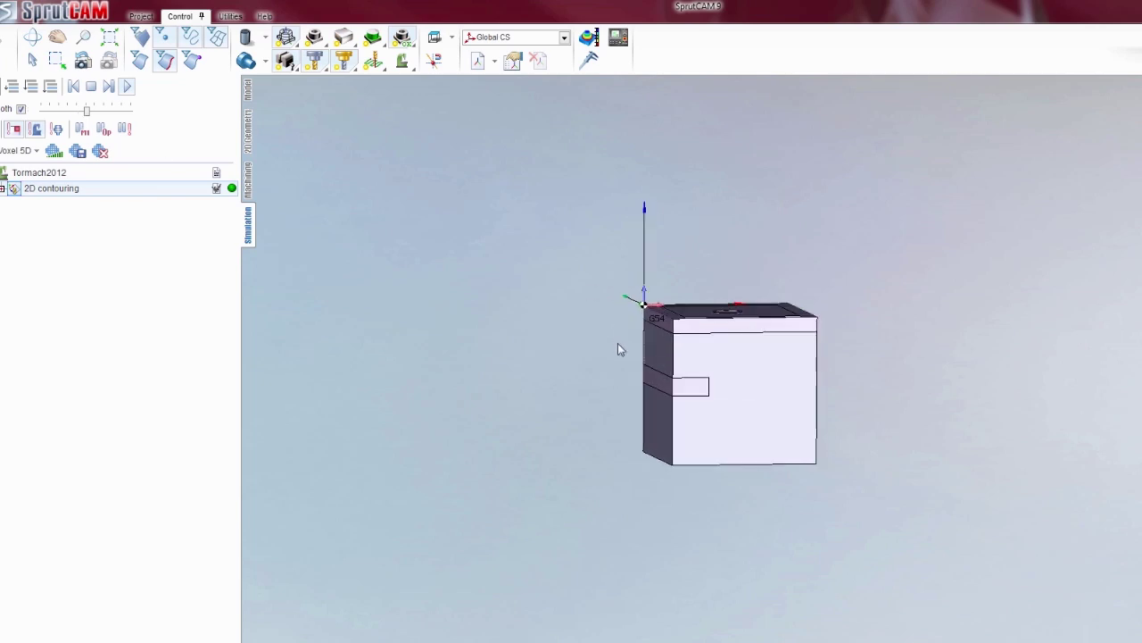
scroll(624, 351, "up", 1)
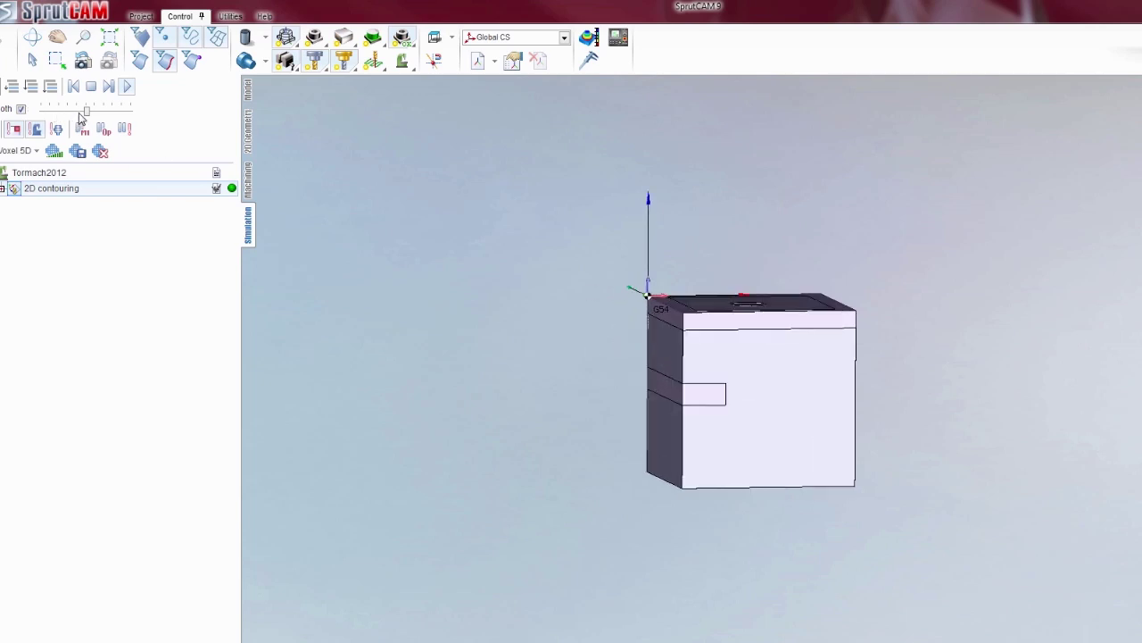